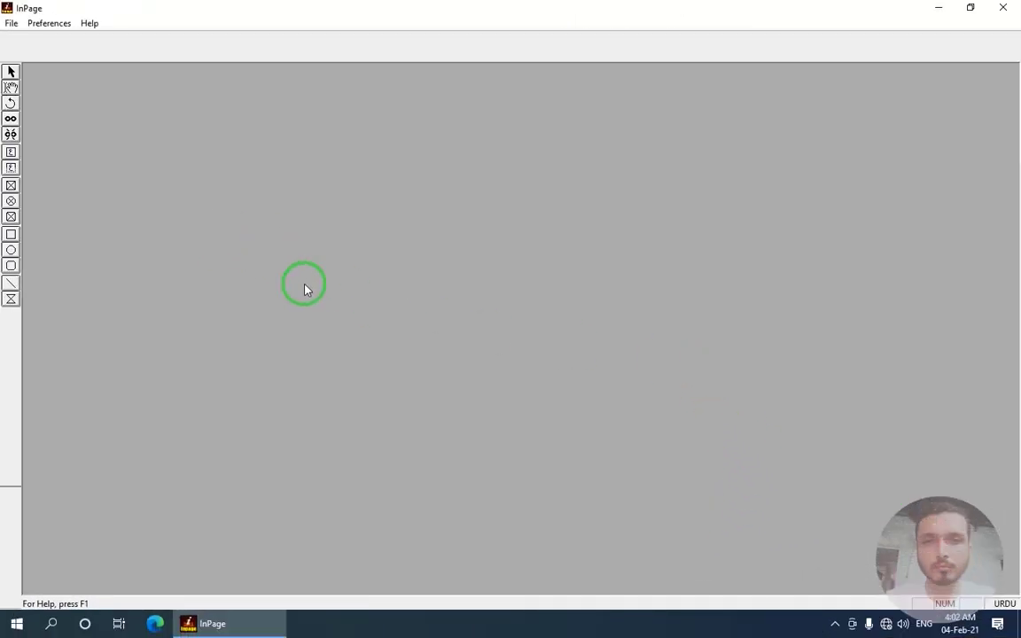
# - Open the recent file FONTS.INP and accept the font substitution
pyautogui.click(11, 24)
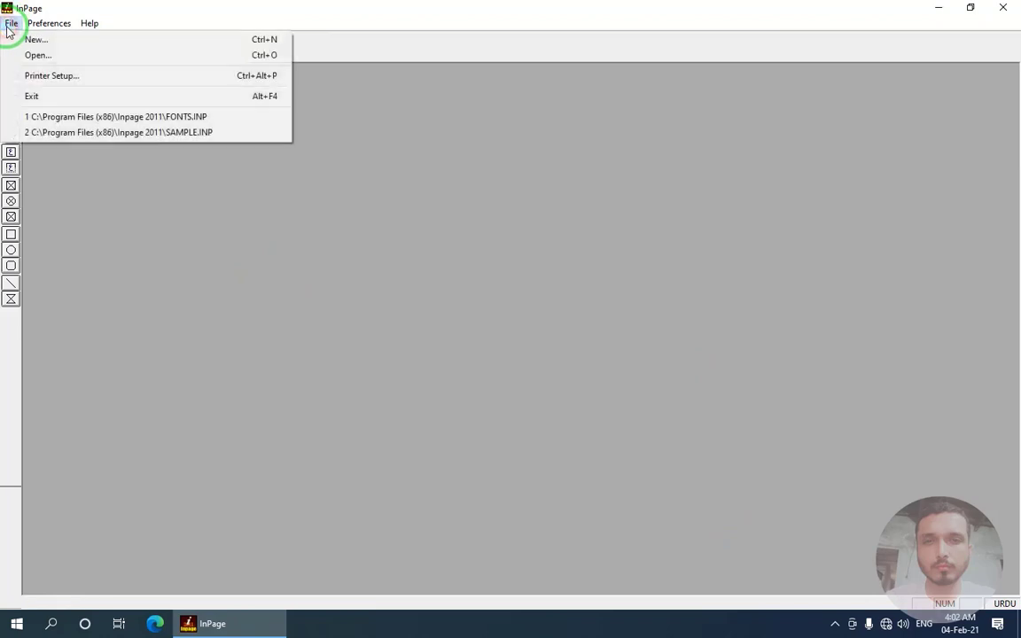
pyautogui.click(62, 119)
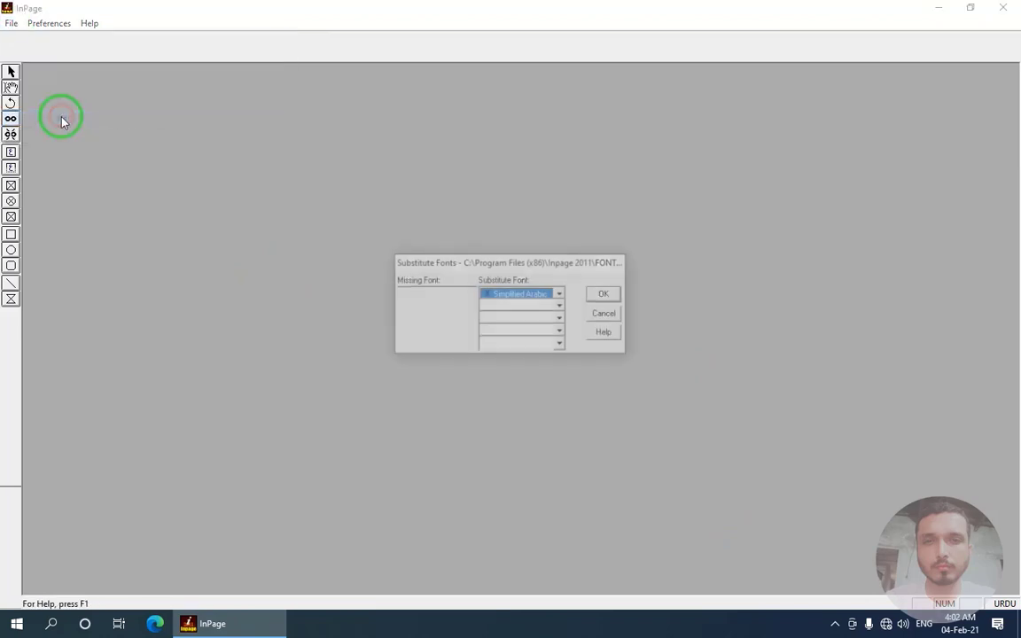
pyautogui.click(610, 297)
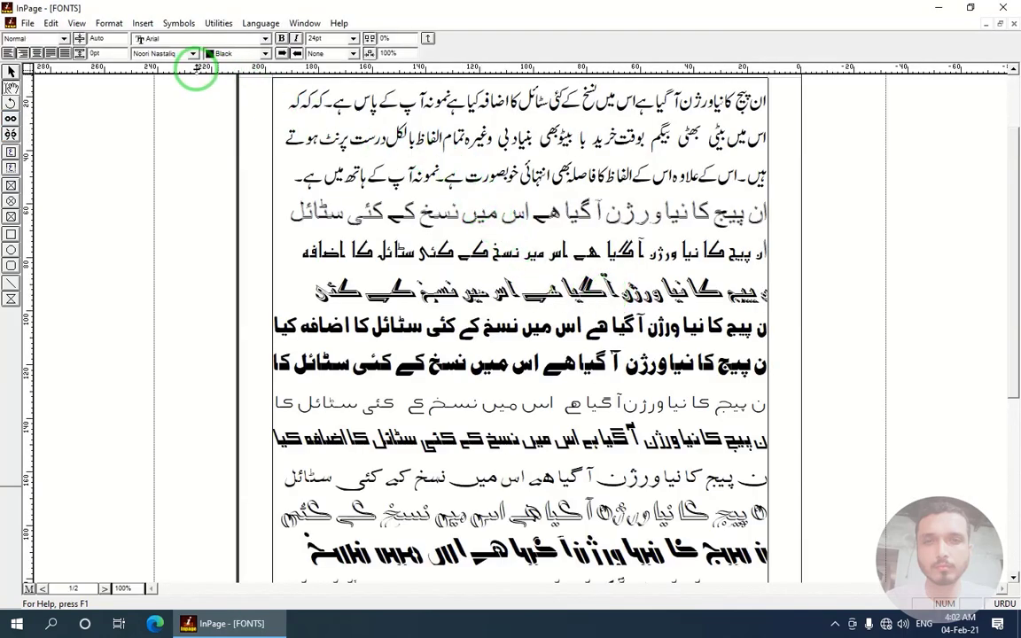
# - Delete all sample text below the first three Noori Nastaliq lines, through to the document's end
pyautogui.click(110, 24)
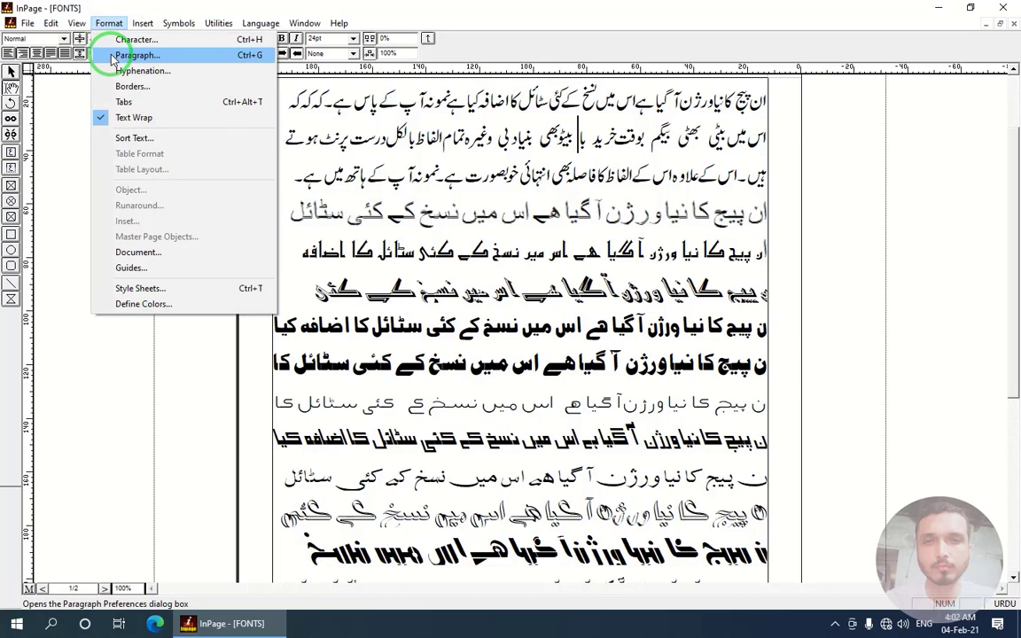
pyautogui.click(463, 190)
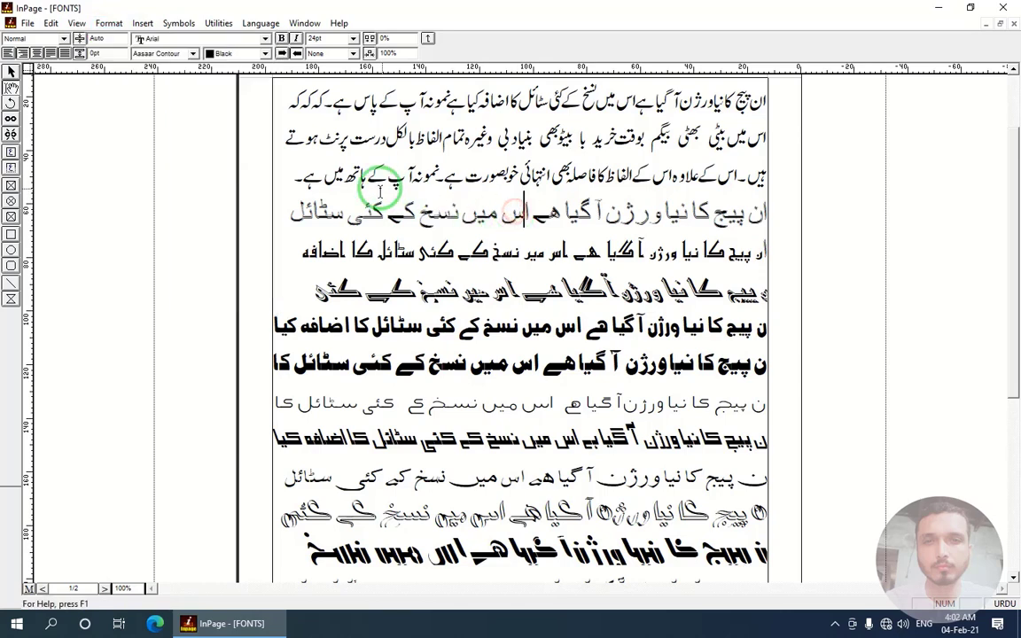
pyautogui.moveTo(304, 180); pyautogui.dragTo(773, 105)
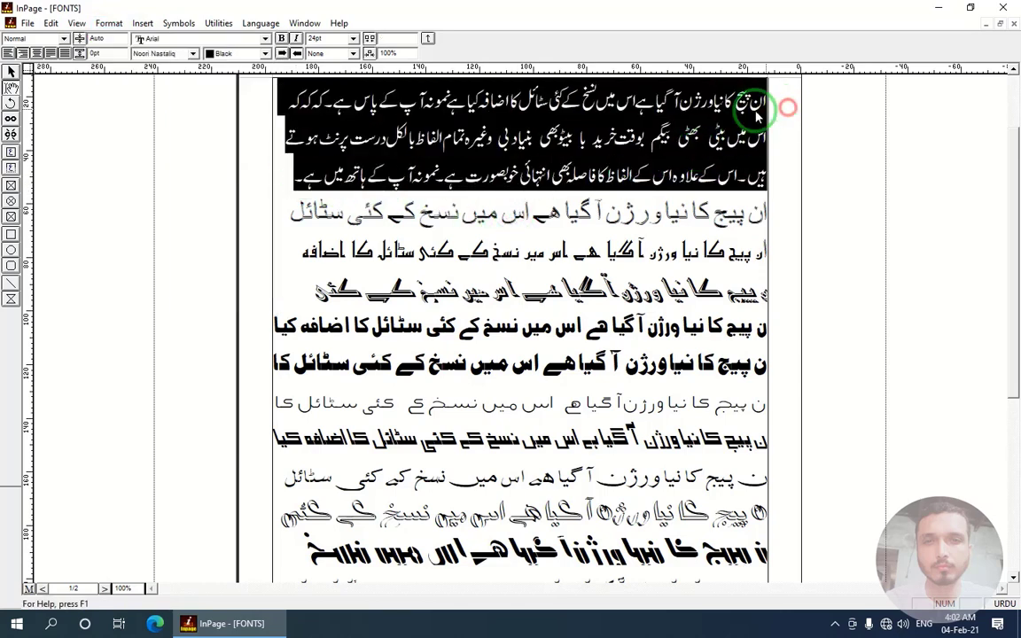
pyautogui.click(285, 204)
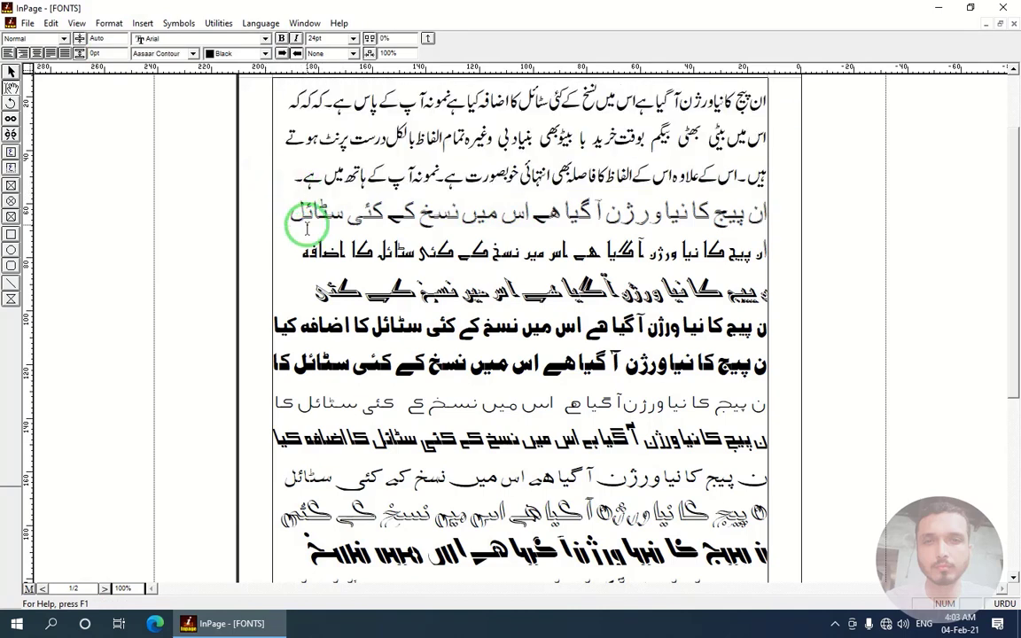
pyautogui.hotkey('ctrl', 'shift', 'End')
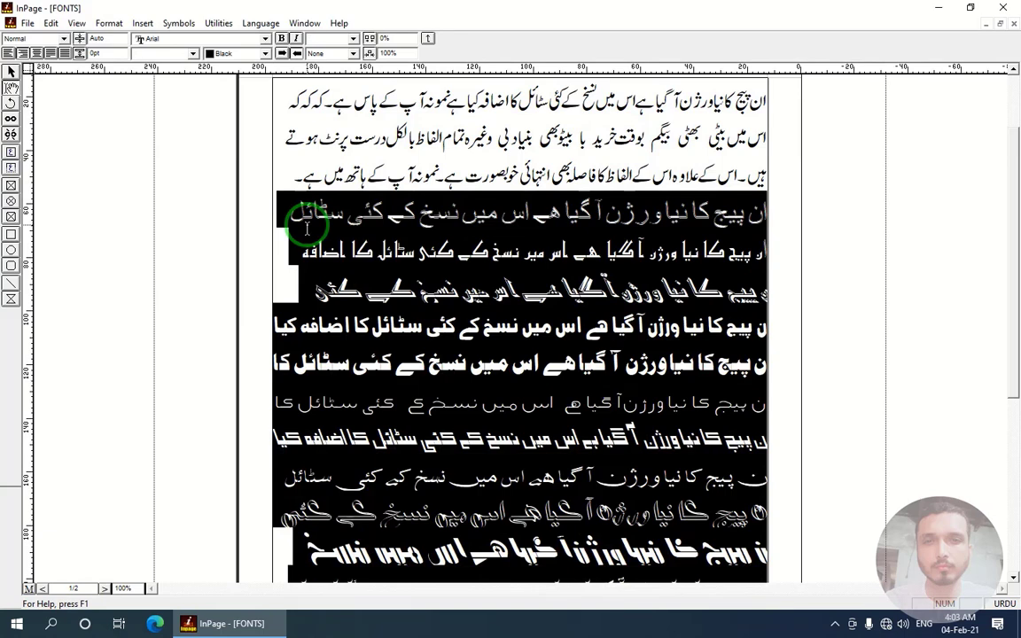
pyautogui.press('Delete')
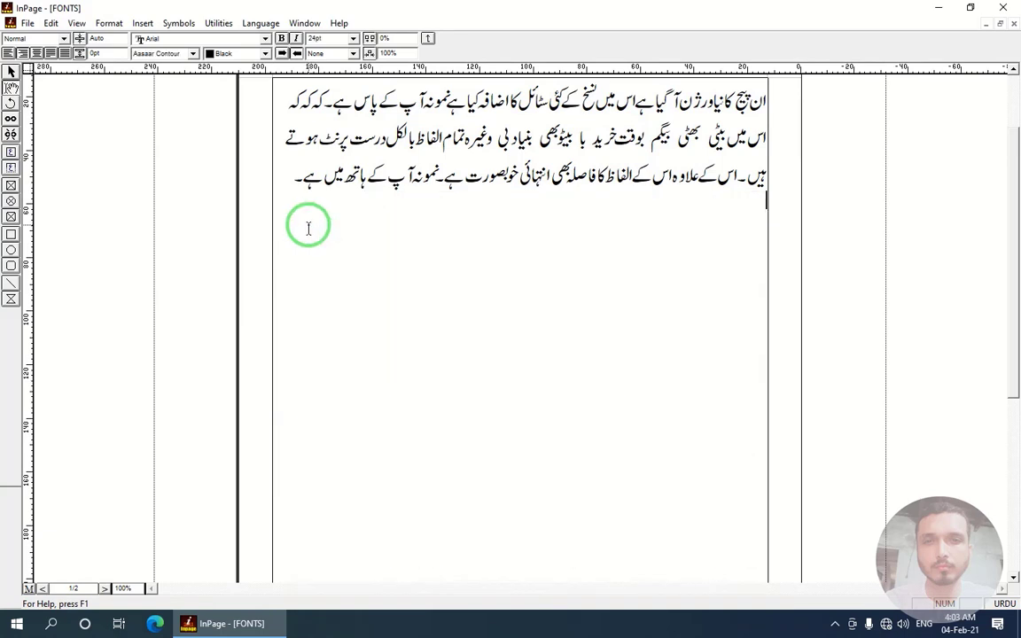
pyautogui.click(108, 25)
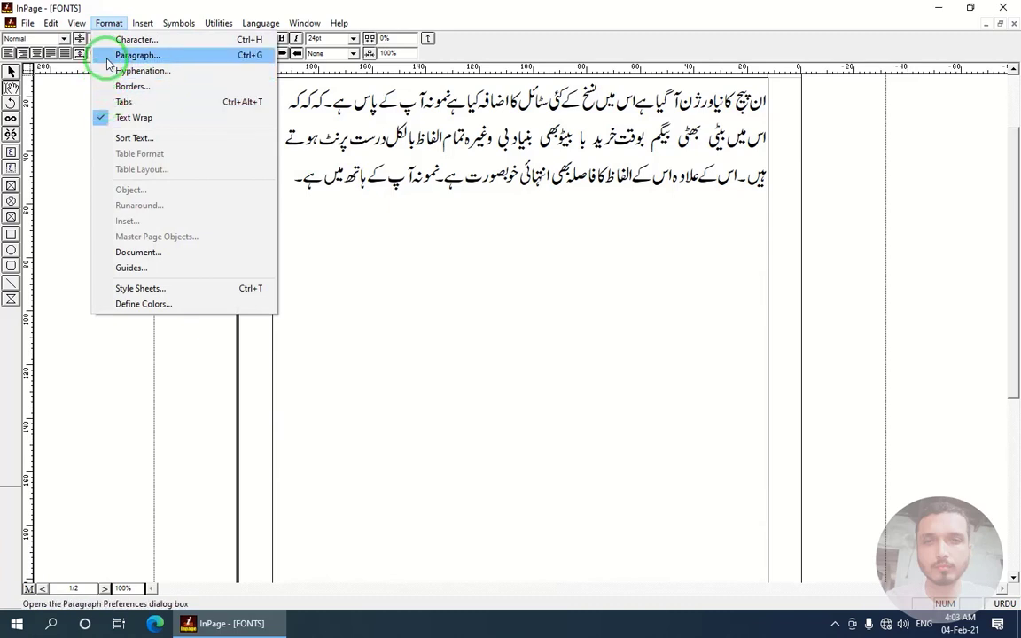
pyautogui.click(108, 58)
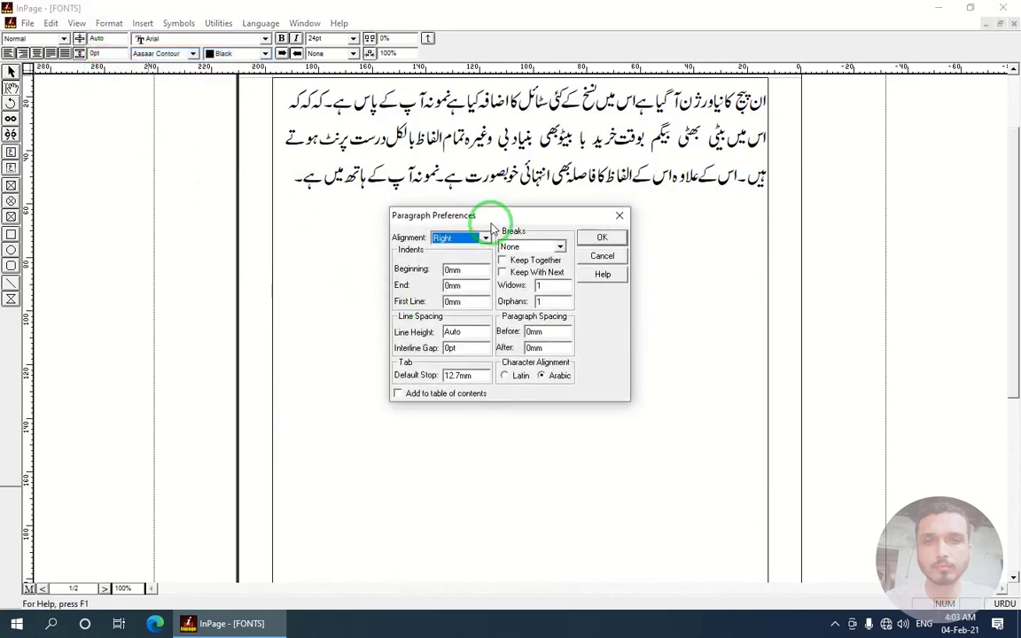
pyautogui.moveTo(490, 214); pyautogui.dragTo(476, 233)
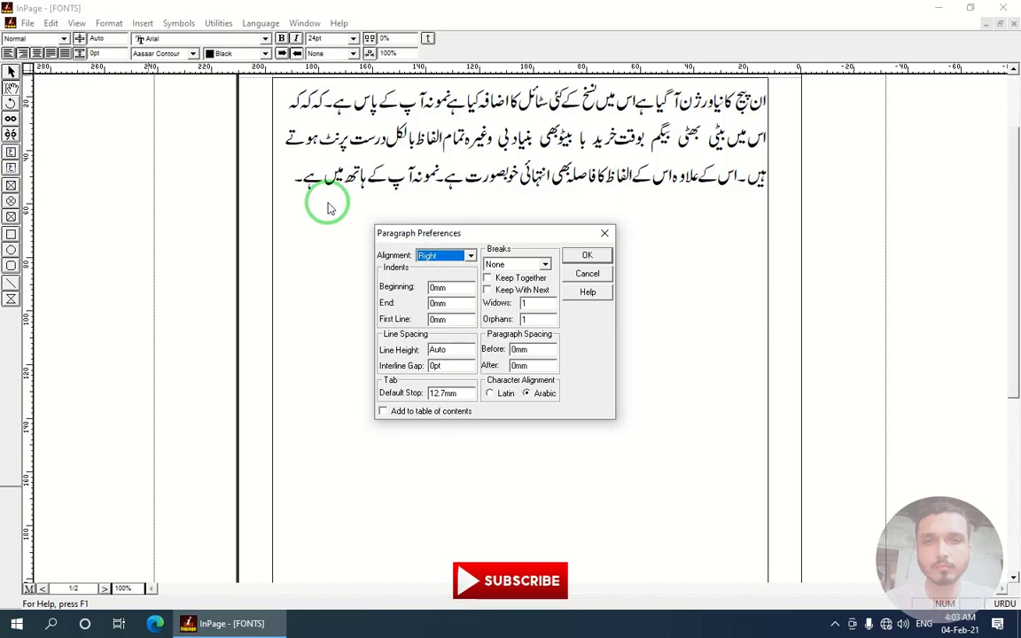
pyautogui.click(288, 175)
pyautogui.click(579, 276)
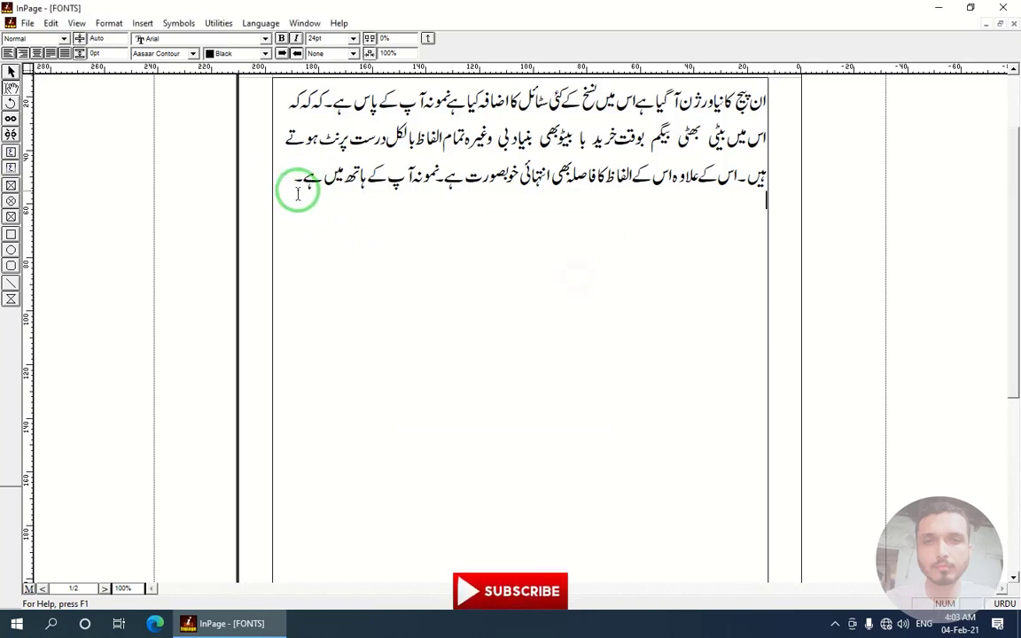
# - Set the paragraph alignment of the three remaining Urdu lines to Left
pyautogui.moveTo(296, 183); pyautogui.dragTo(789, 104)
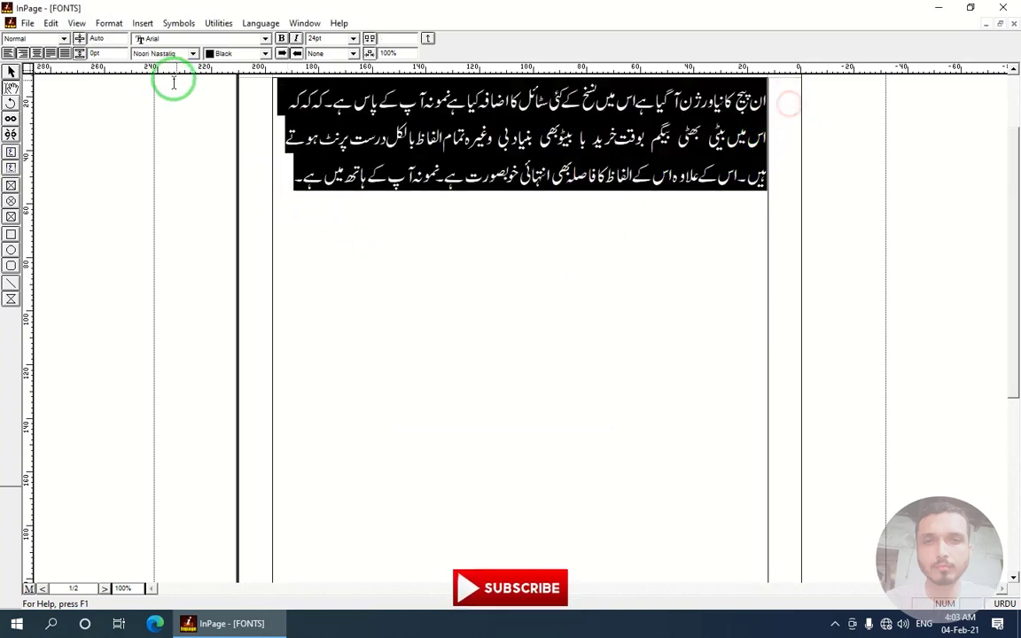
pyautogui.click(109, 25)
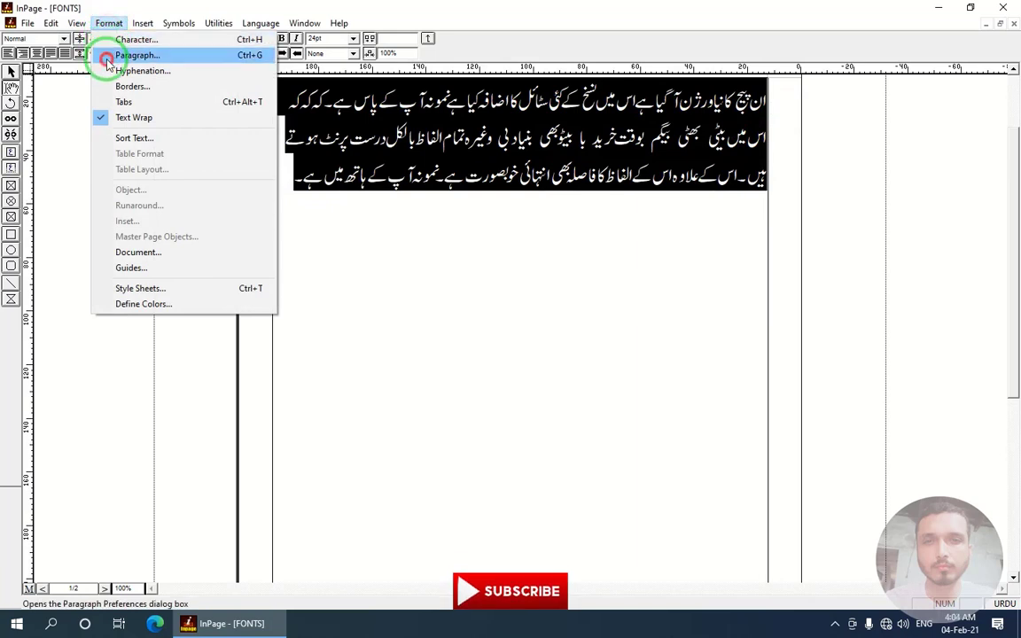
pyautogui.click(107, 57)
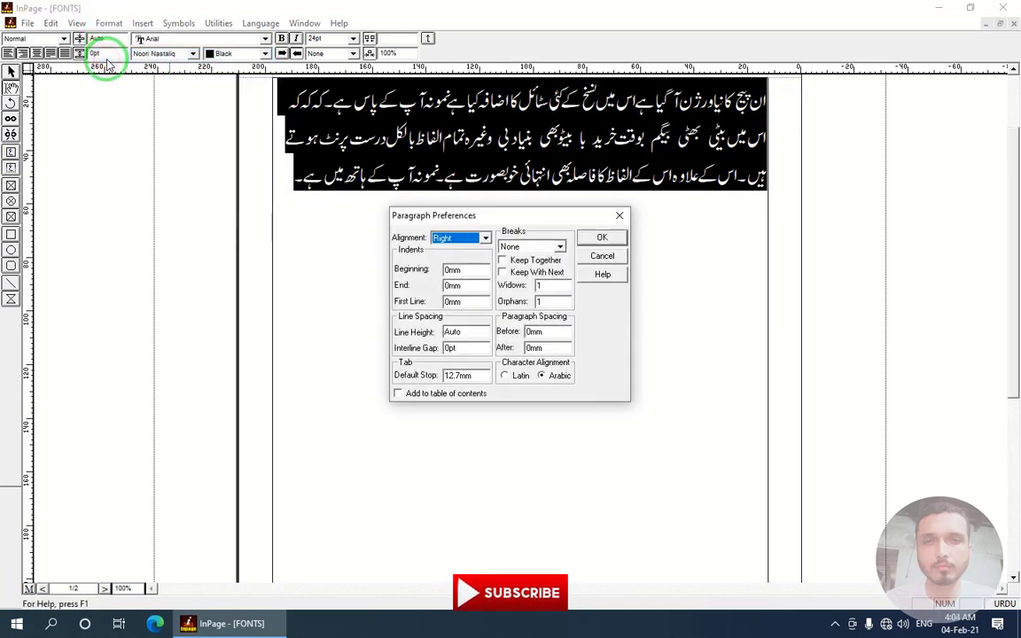
pyautogui.click(486, 242)
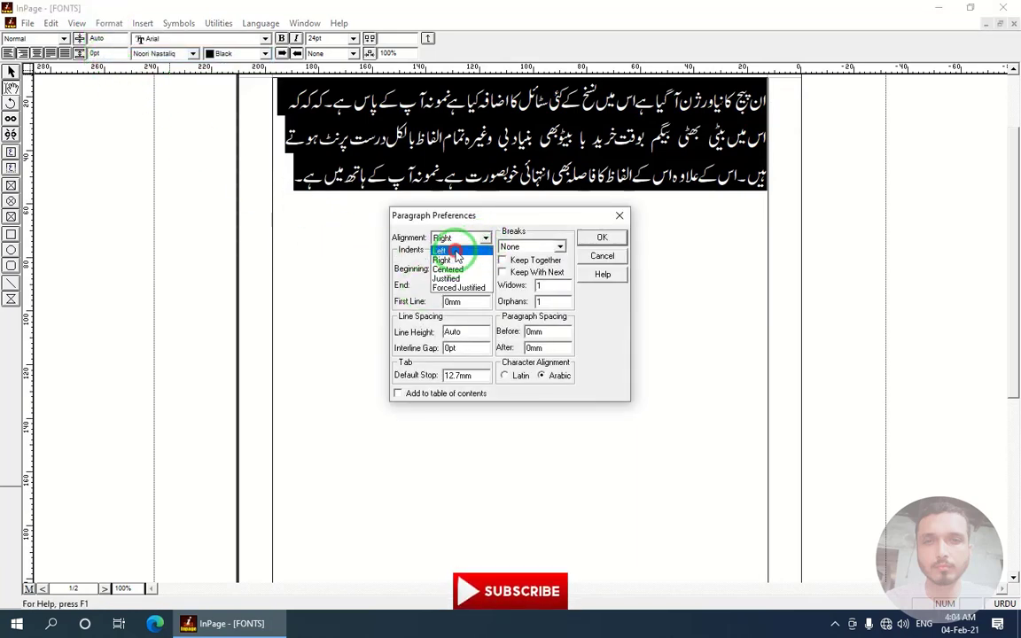
pyautogui.click(454, 252)
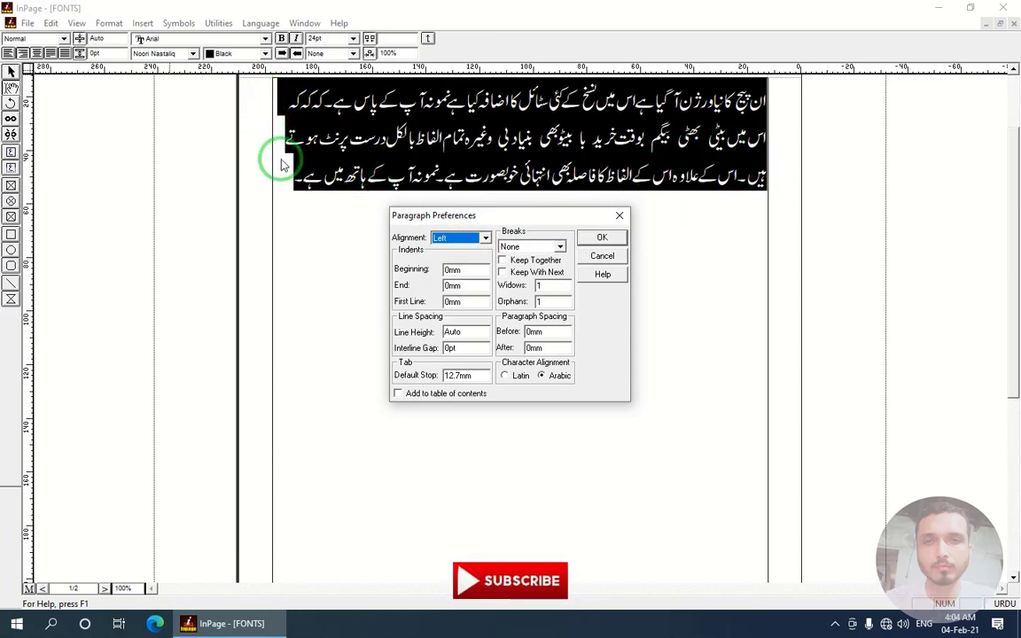
pyautogui.click(598, 241)
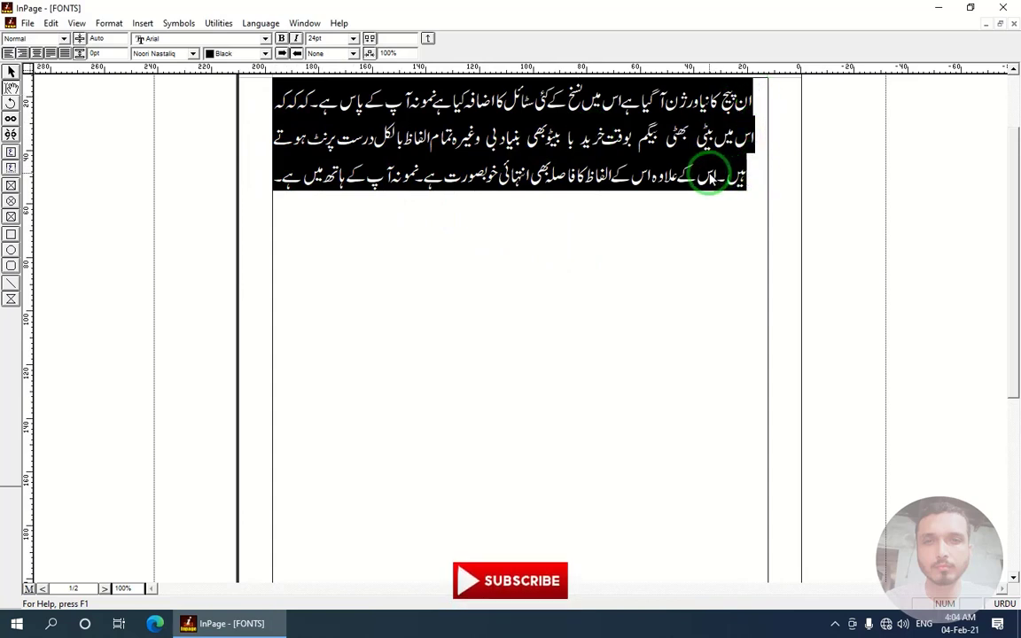
# - Return the three-line text to right alignment and set its beginning indent to 1"
pyautogui.hotkey('ctrl', 'shift', 'r')
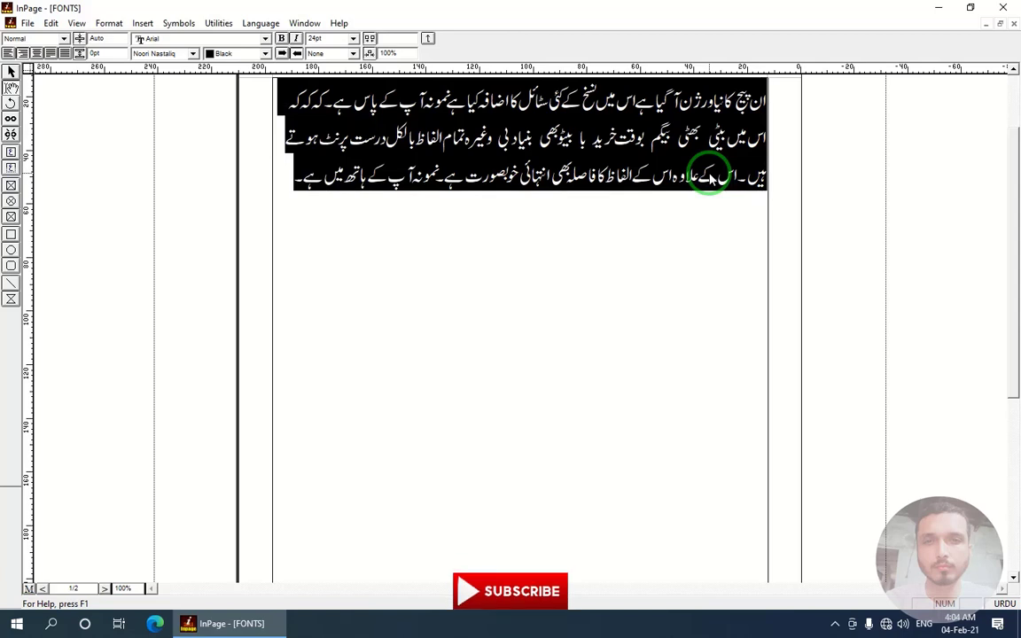
pyautogui.click(109, 23)
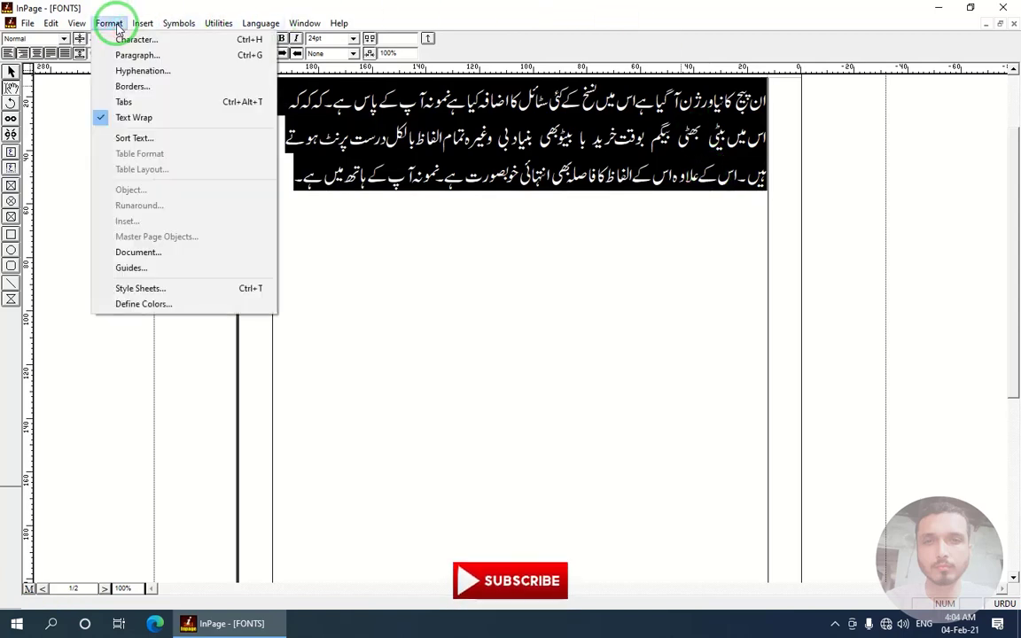
pyautogui.click(115, 57)
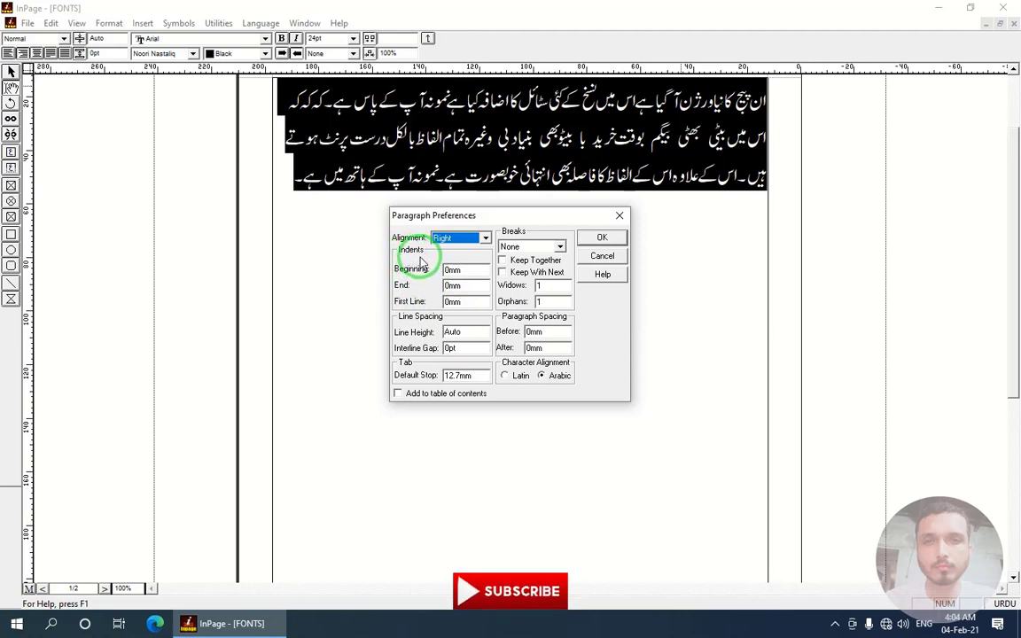
pyautogui.doubleClick(470, 270)
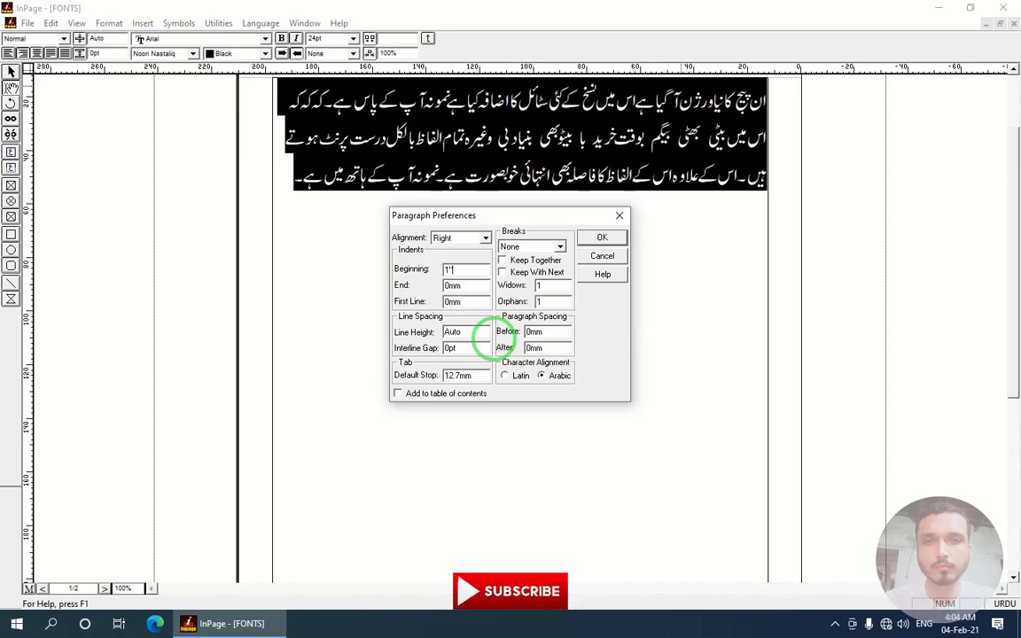
pyautogui.click(600, 240)
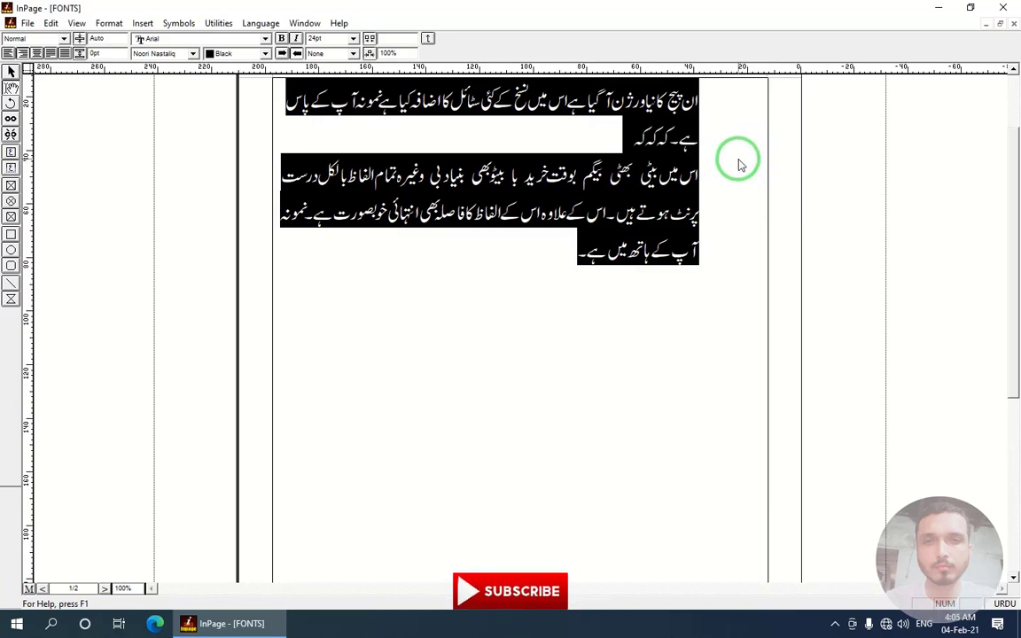
# - Join the two Urdu paragraphs into one and split them again at the same place
pyautogui.click(618, 137)
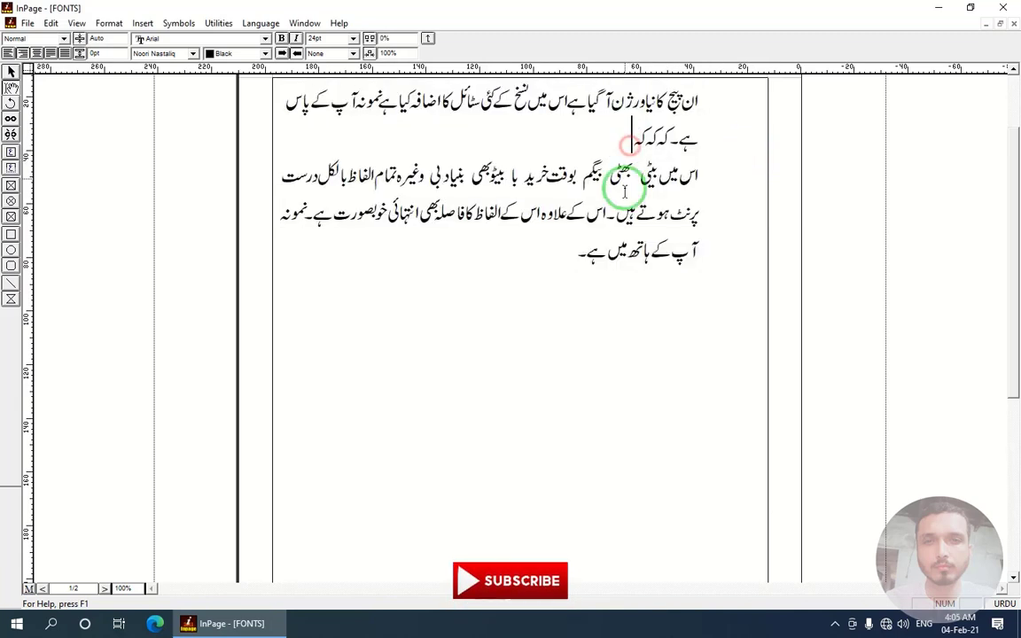
pyautogui.press('Delete')
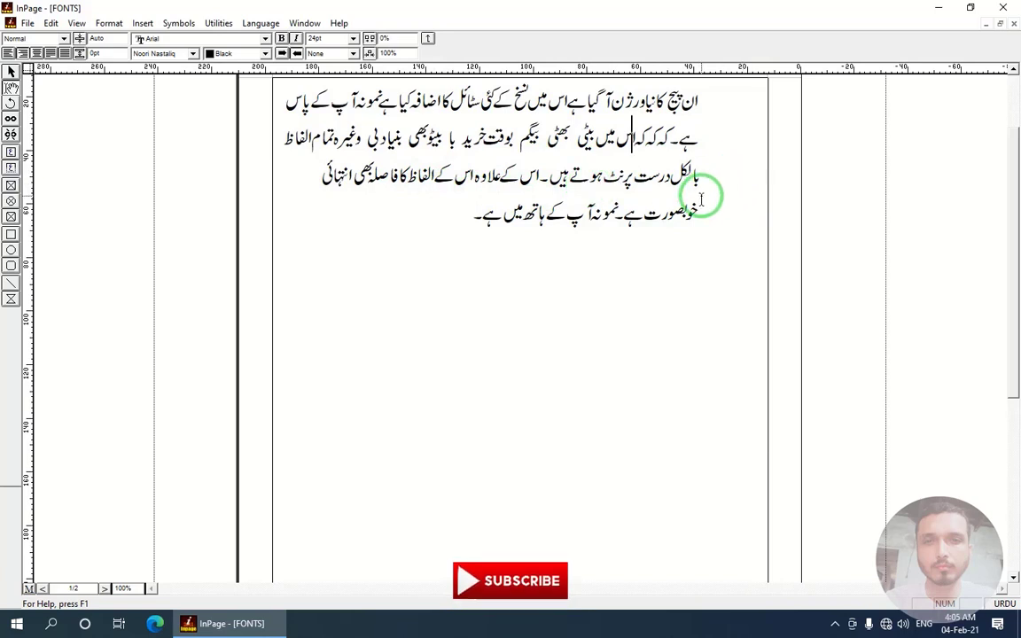
pyautogui.press('BackSpace')
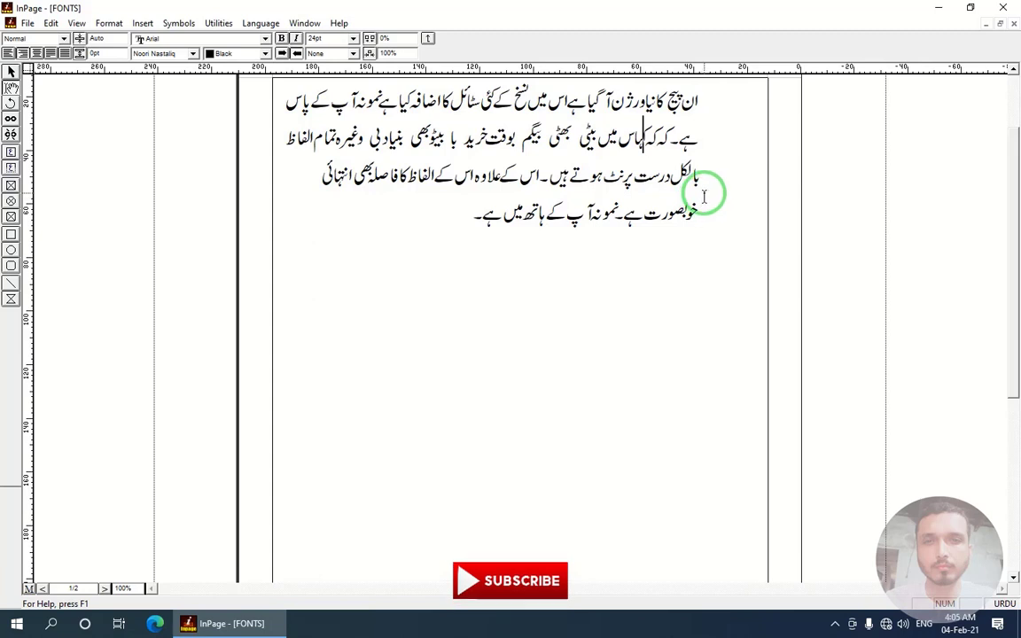
pyautogui.press('Return')
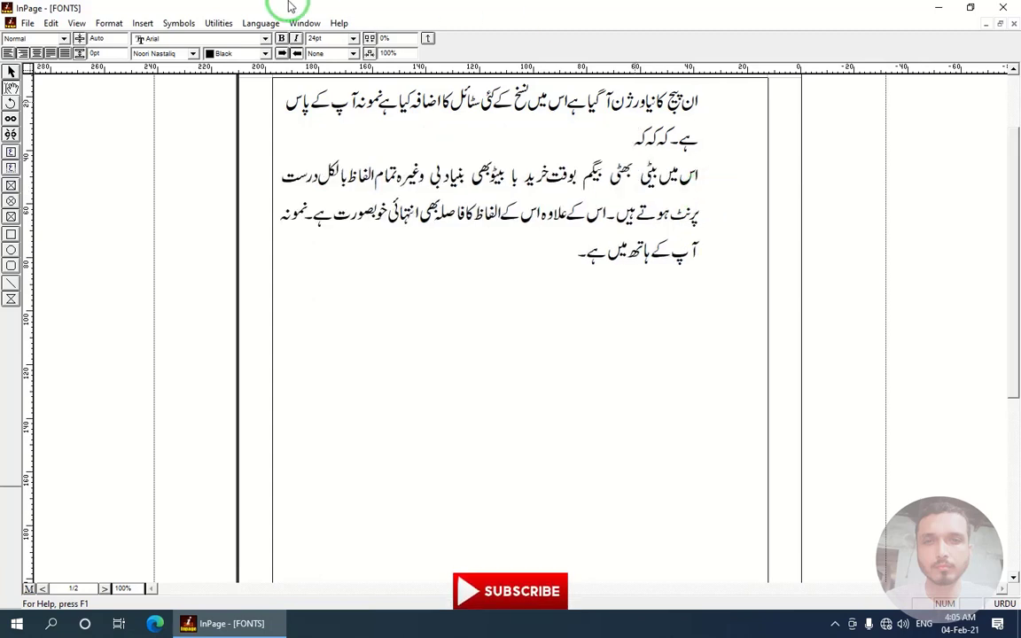
# - Set the second paragraph's beginning indent to 0 mm
pyautogui.click(115, 25)
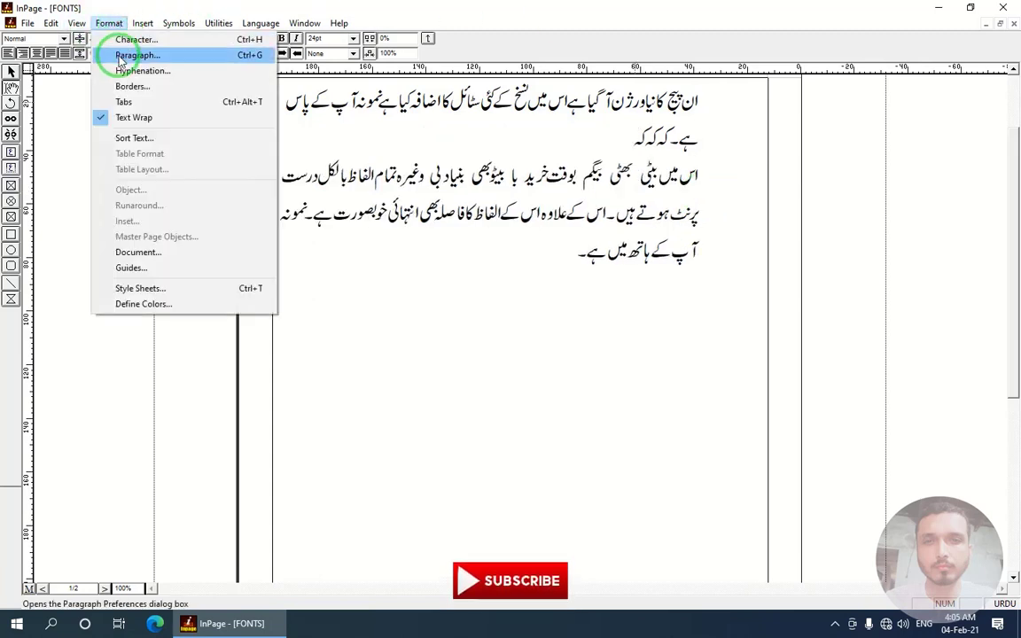
pyautogui.click(120, 54)
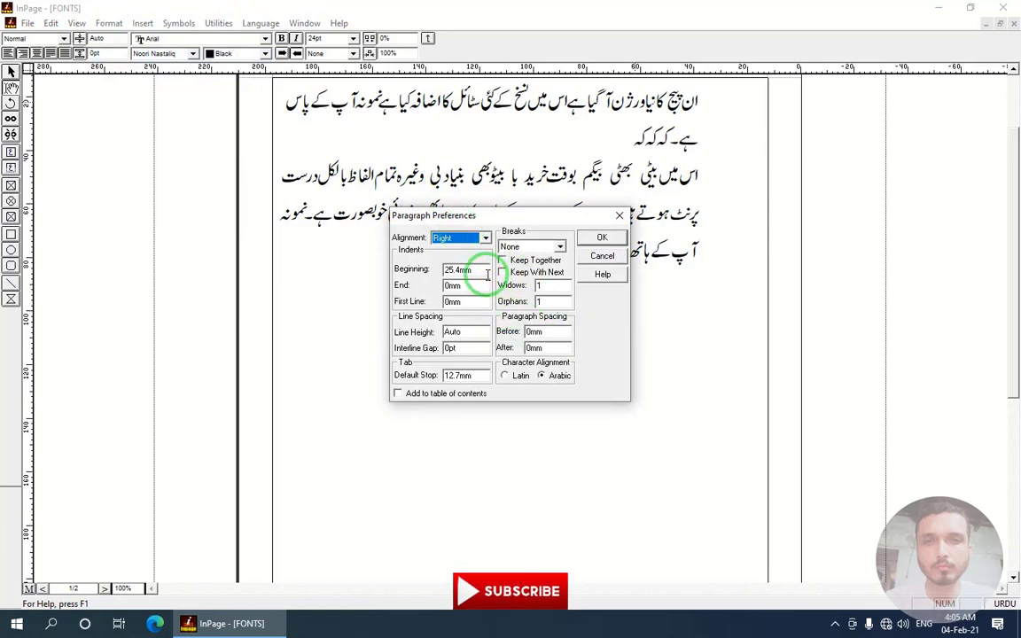
pyautogui.moveTo(475, 266); pyautogui.dragTo(432, 268)
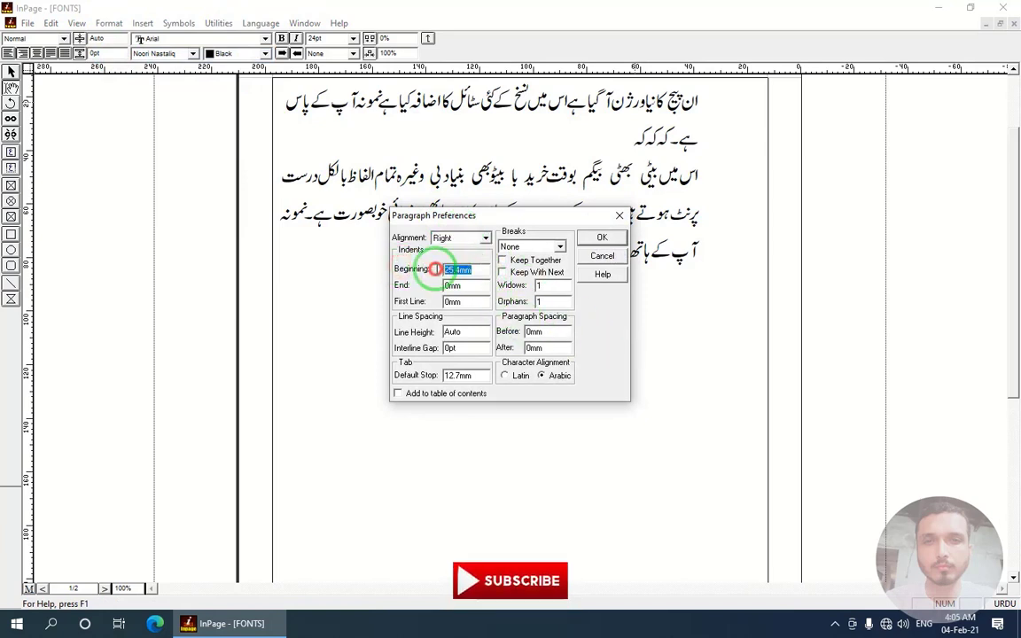
pyautogui.write('0')
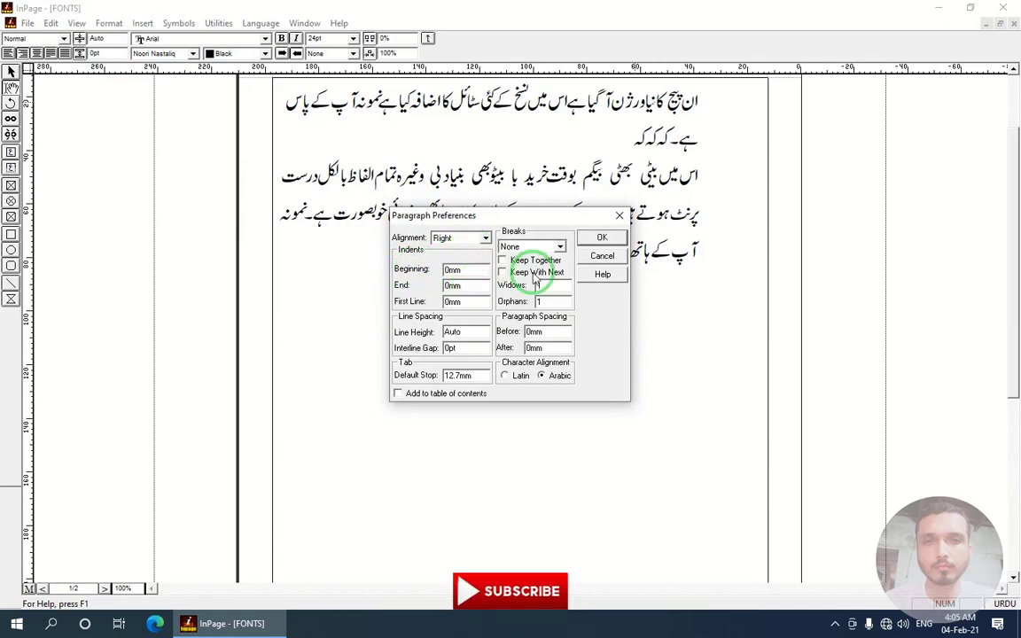
pyautogui.click(602, 237)
# - Set the first Urdu paragraph's beginning indent to 0 mm
pyautogui.click(701, 102)
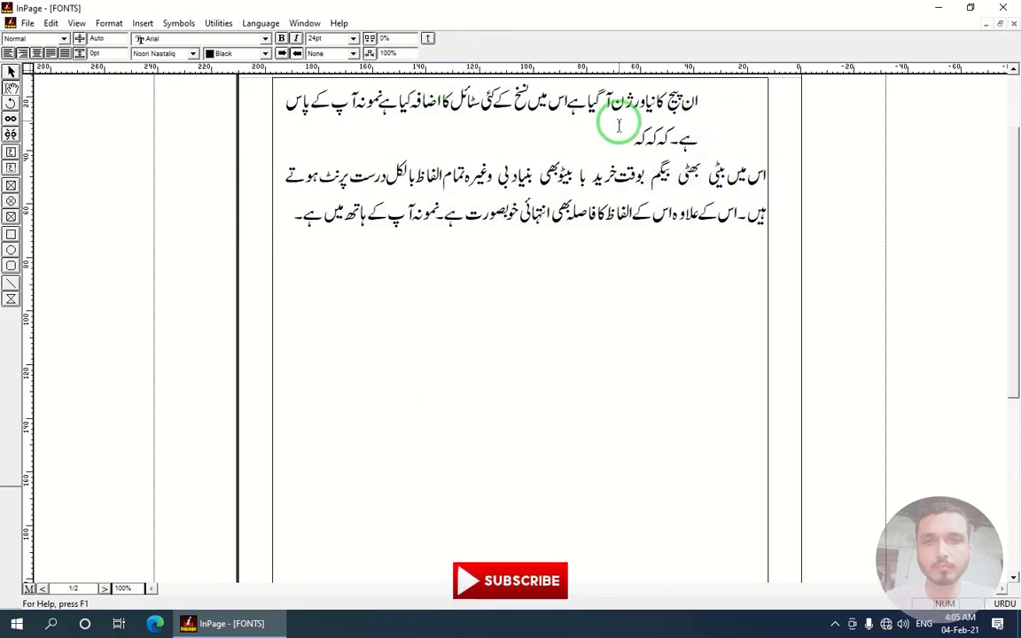
pyautogui.moveTo(561, 120); pyautogui.dragTo(742, 93)
pyautogui.click(109, 23)
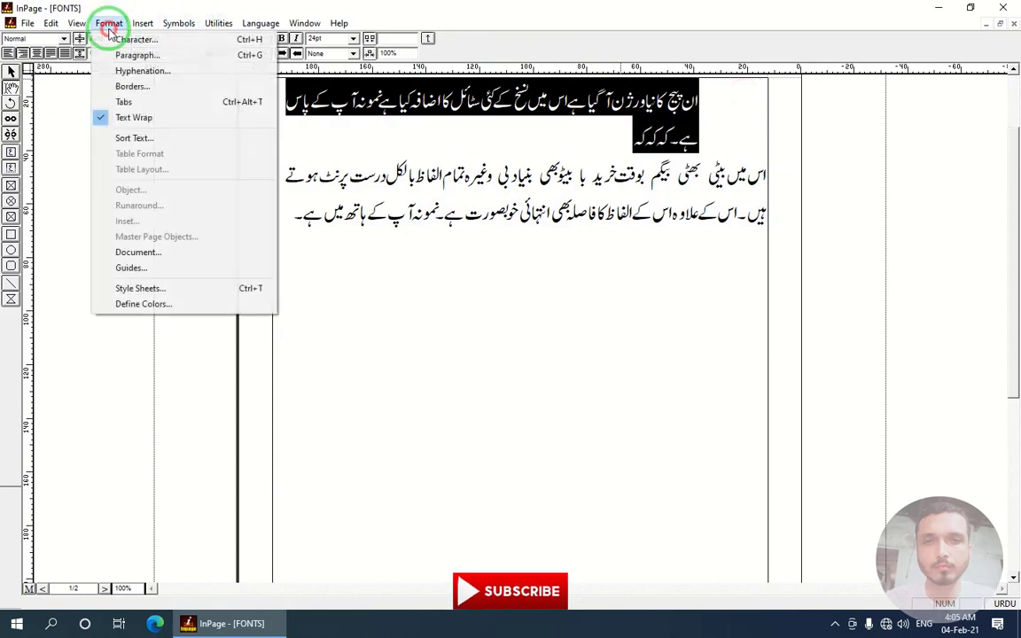
pyautogui.click(136, 56)
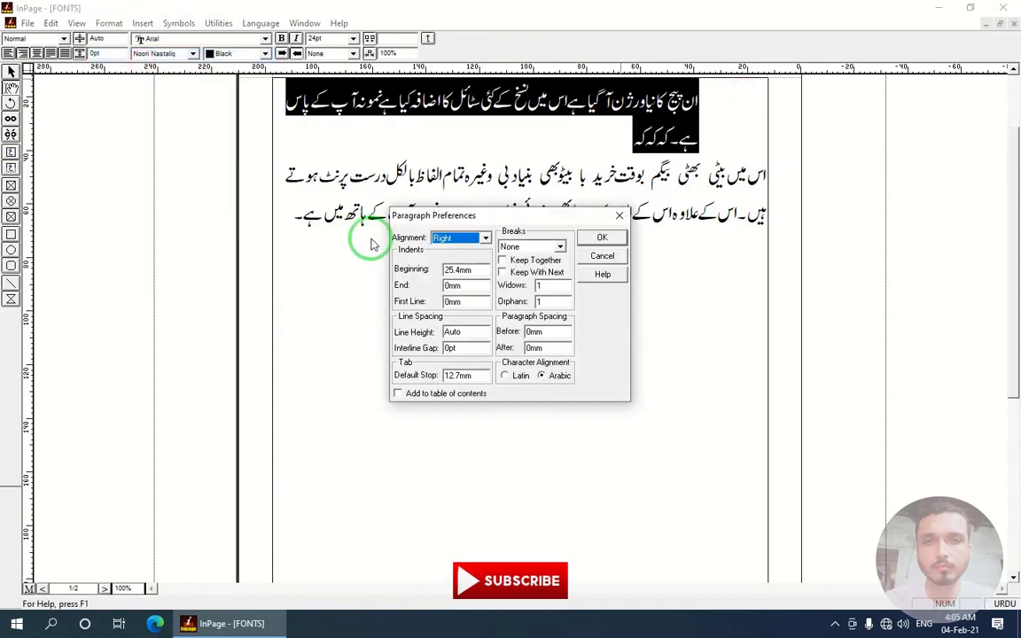
pyautogui.doubleClick(482, 271)
pyautogui.write('0')
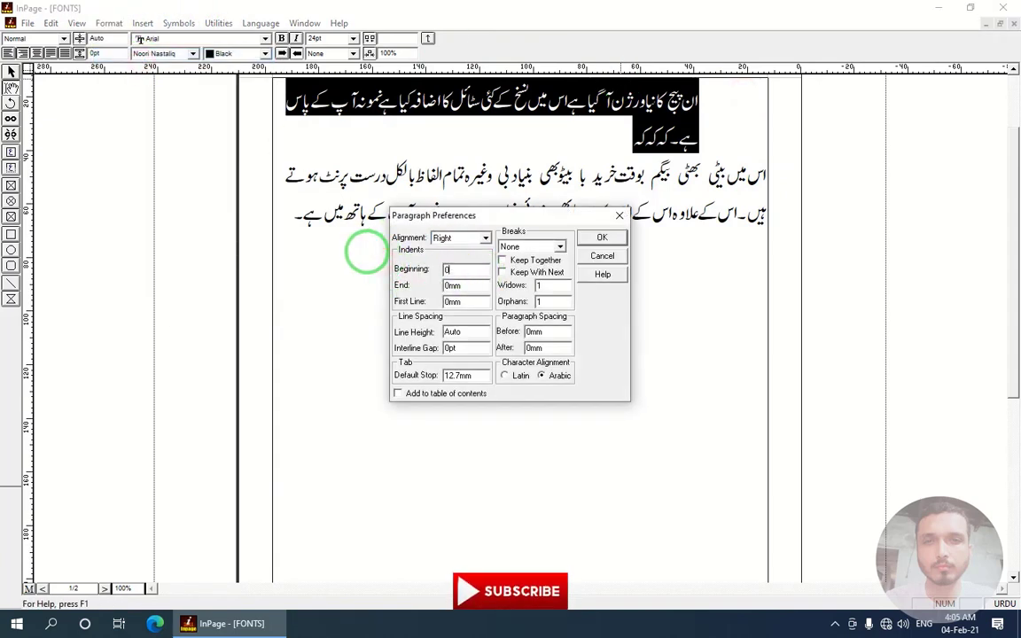
pyautogui.press('Return')
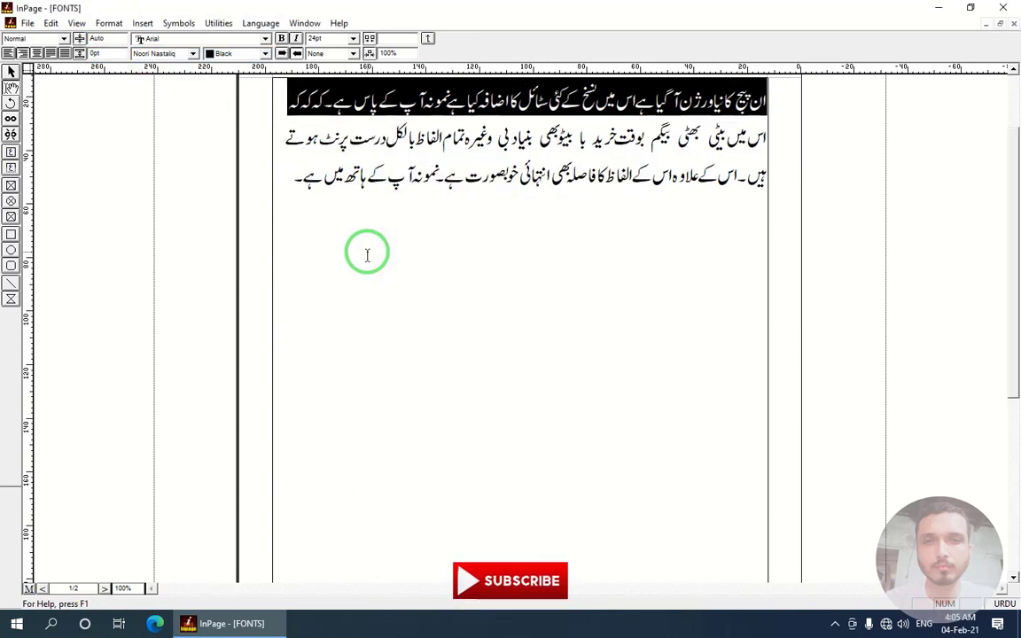
# - Try an end indent on both Urdu paragraphs and undo it
pyautogui.click(303, 152)
pyautogui.moveTo(293, 178); pyautogui.dragTo(848, 91)
pyautogui.click(108, 23)
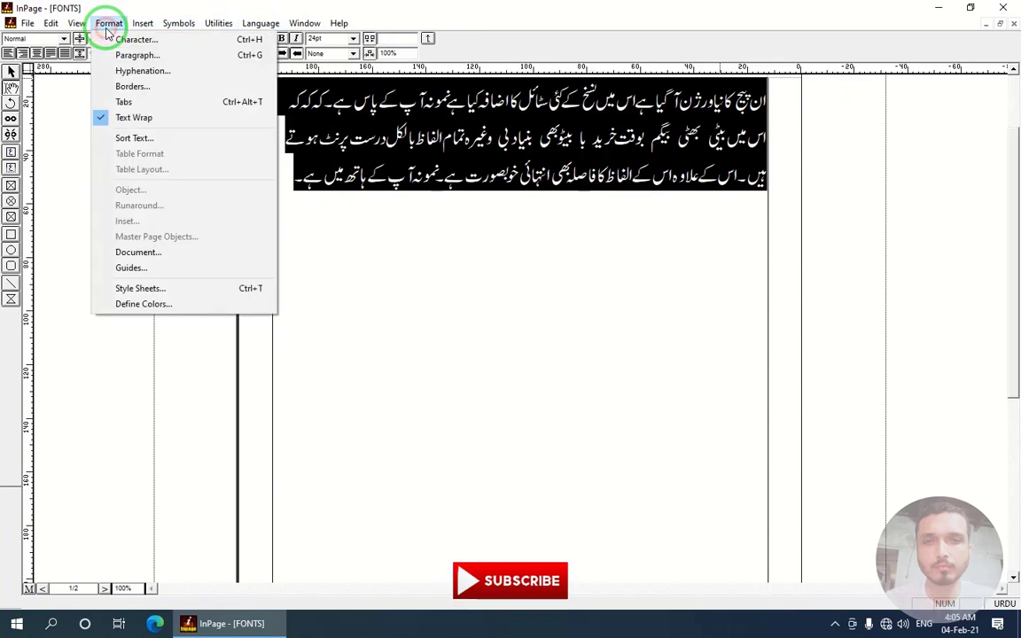
pyautogui.click(110, 51)
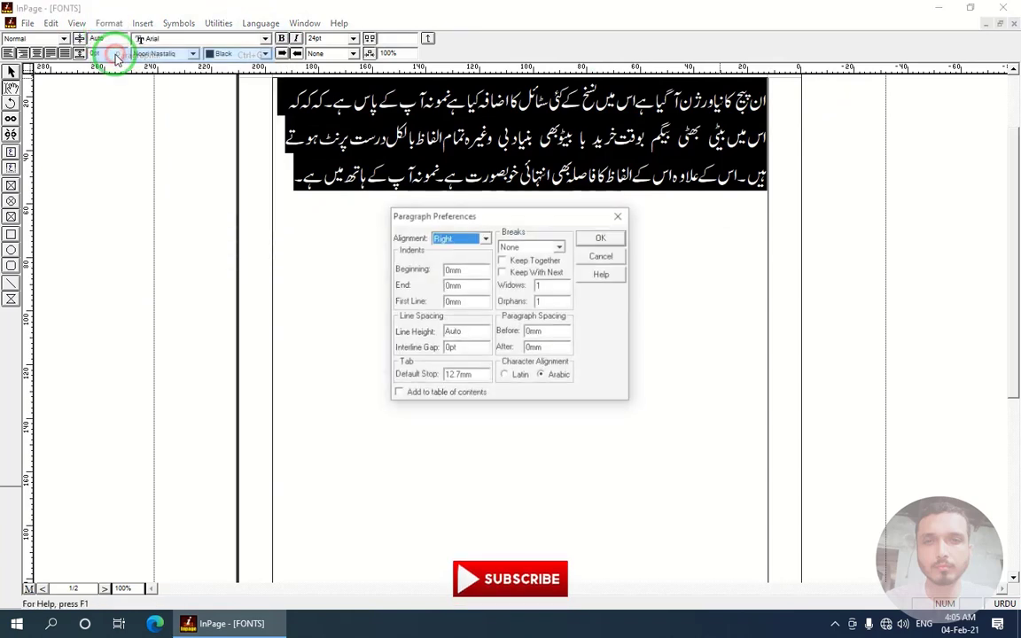
pyautogui.doubleClick(472, 284)
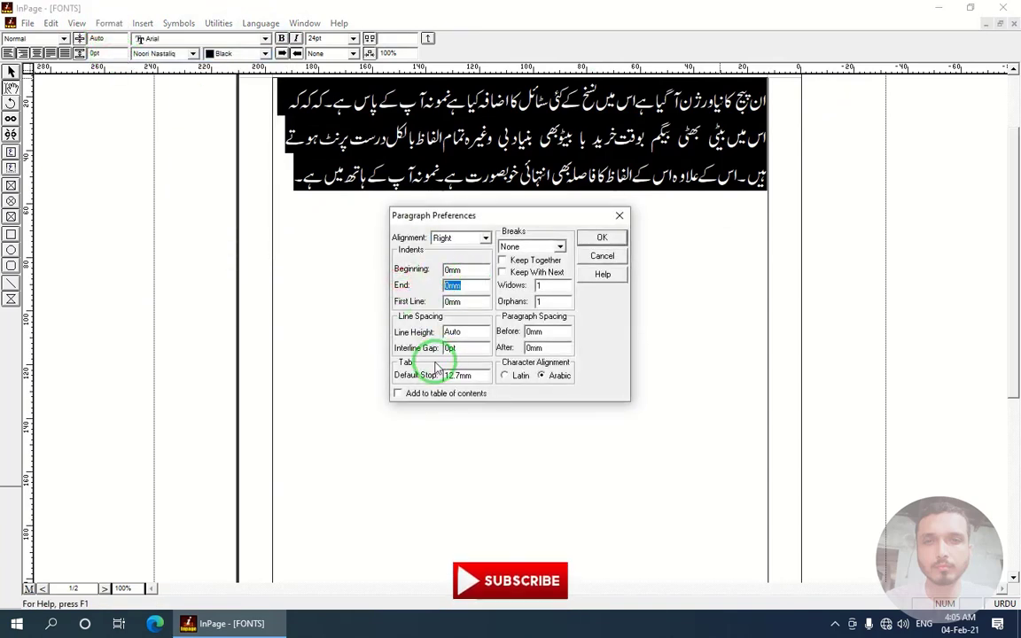
pyautogui.click(602, 237)
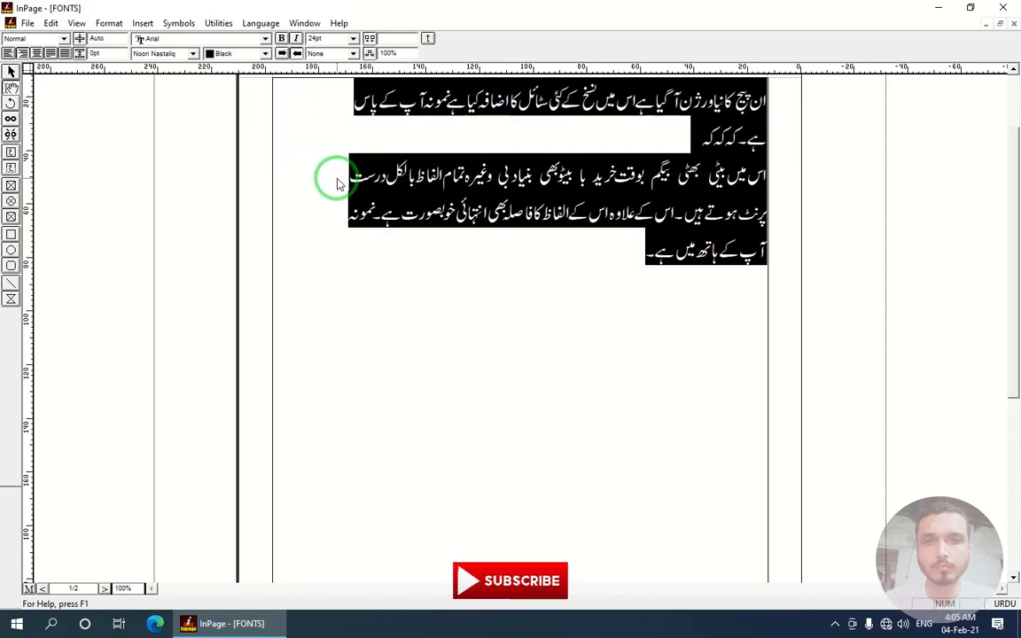
pyautogui.hotkey('ctrl', 'z')
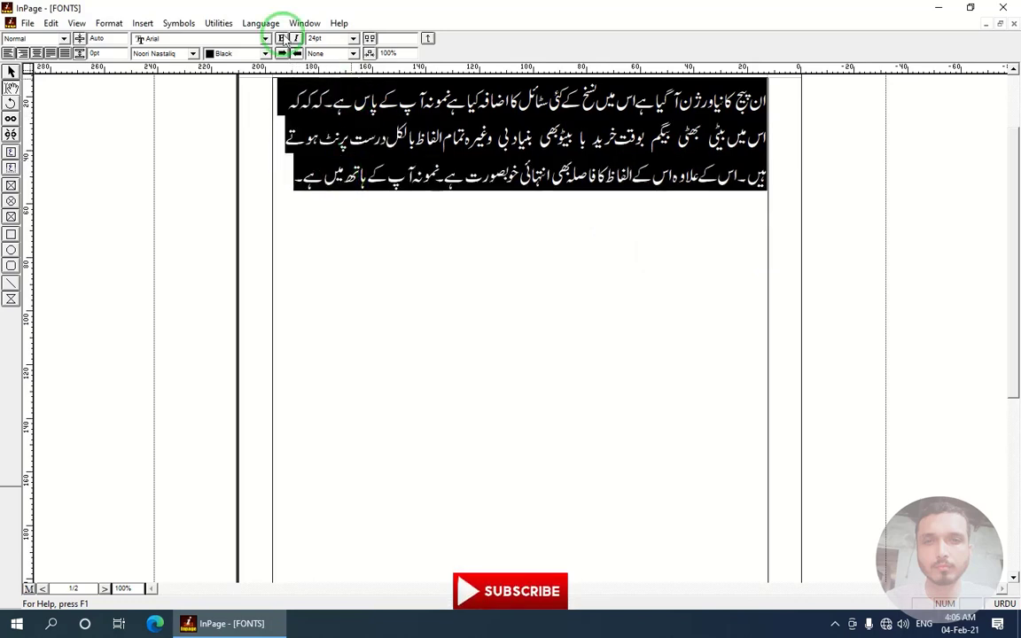
# - Set the first-line indent of both Urdu paragraphs to 1"
pyautogui.click(121, 26)
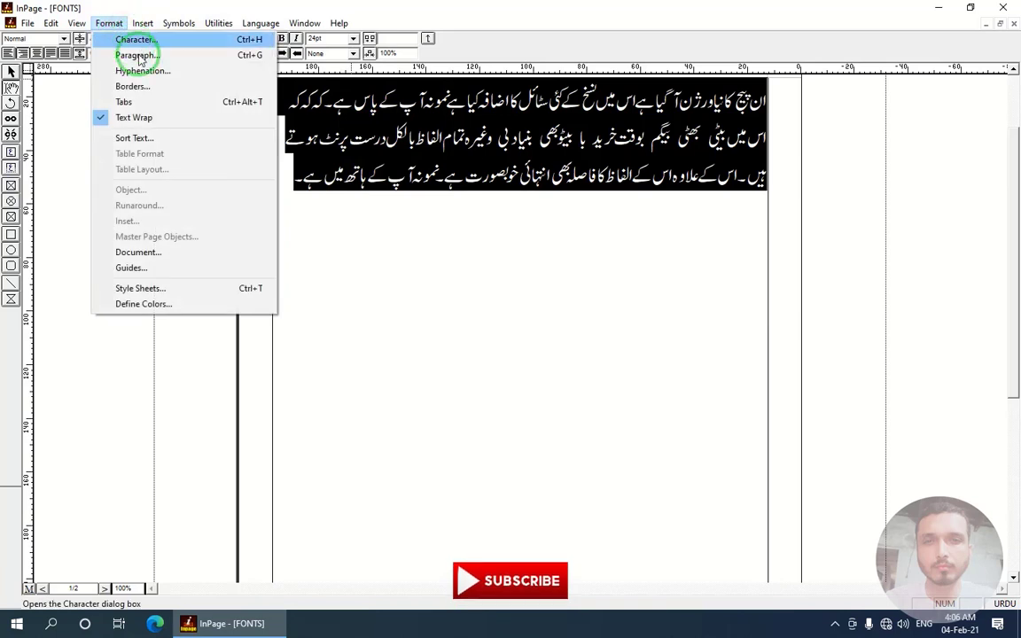
pyautogui.click(137, 54)
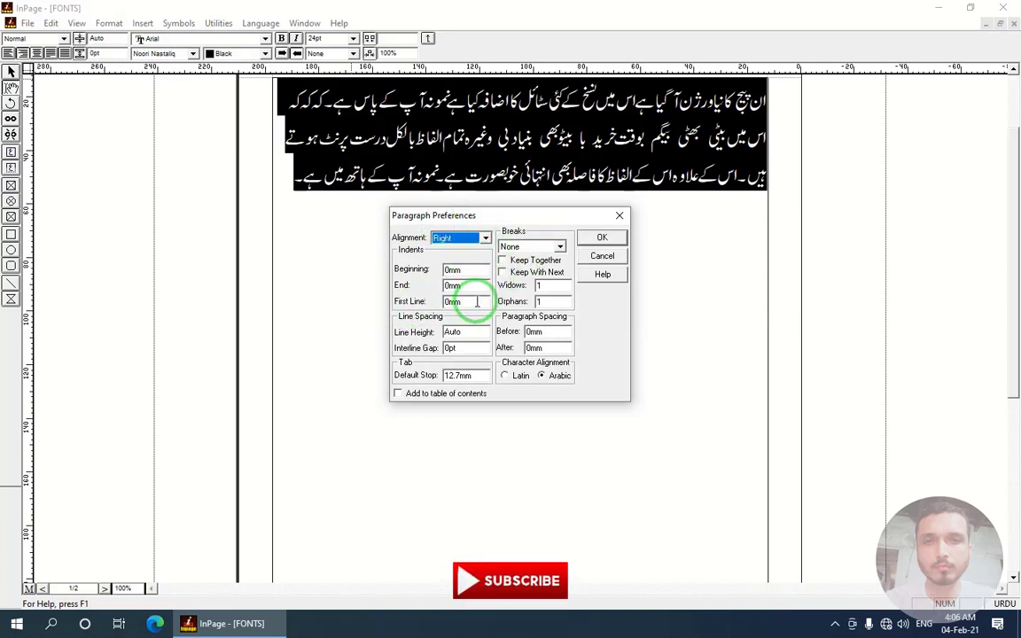
pyautogui.moveTo(461, 299); pyautogui.dragTo(431, 298)
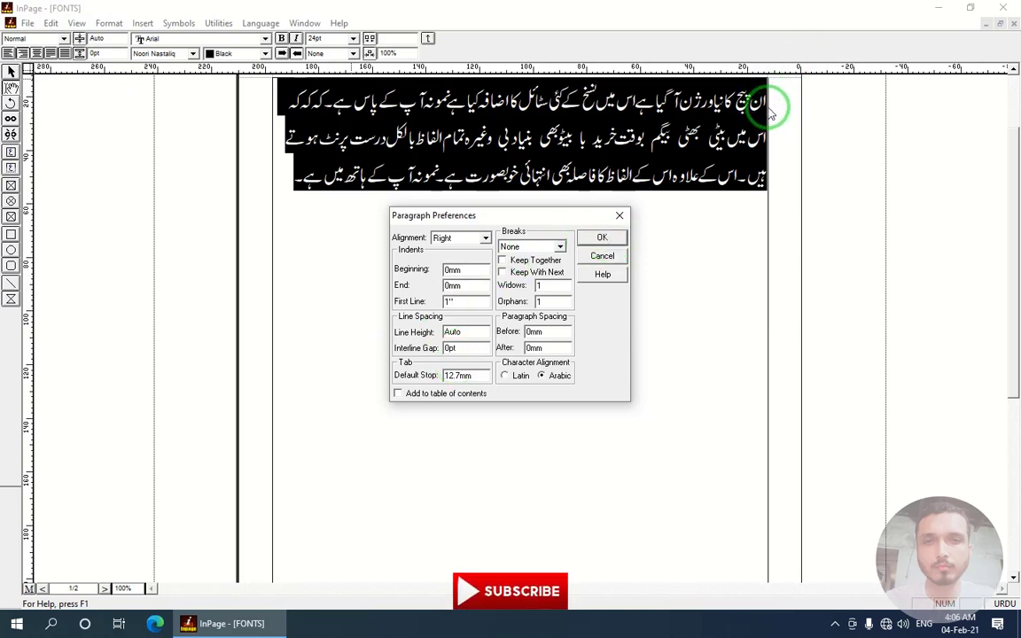
pyautogui.click(601, 238)
pyautogui.click(704, 134)
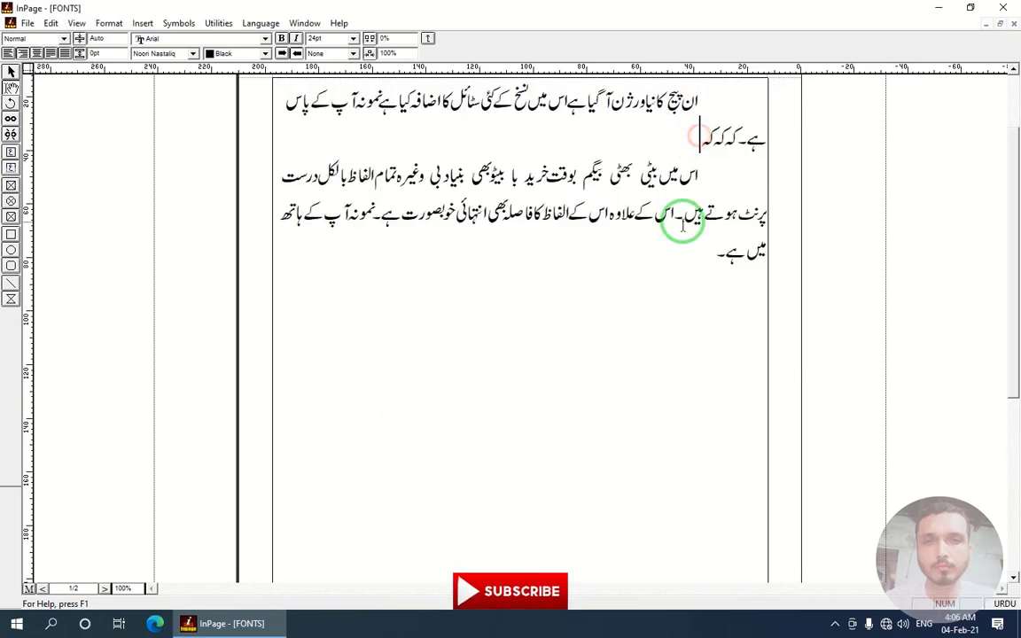
# - Join the second Urdu paragraph onto the end of the first one
pyautogui.click(703, 174)
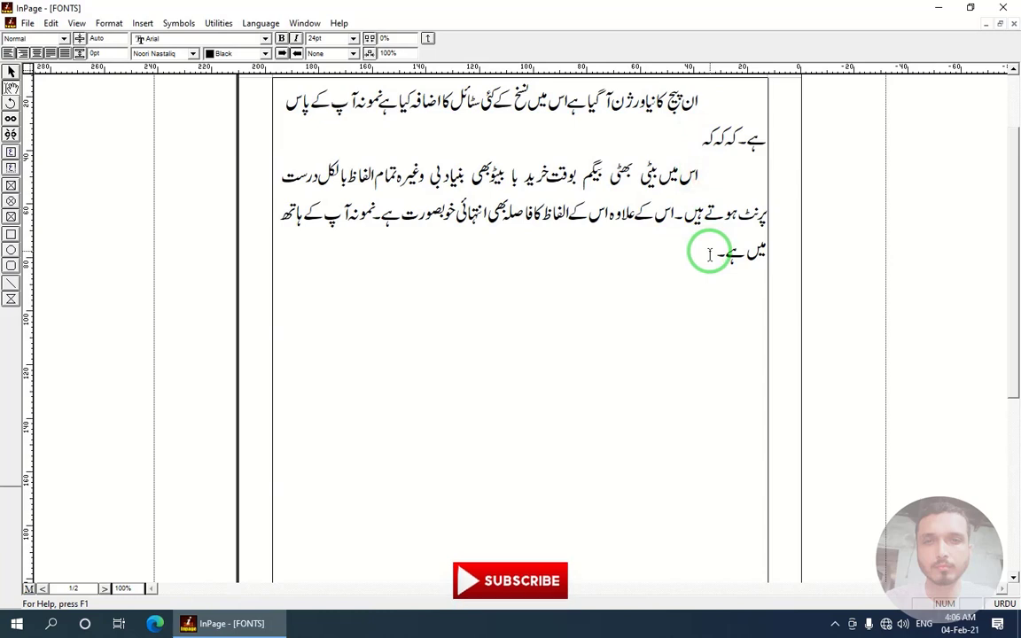
pyautogui.press('BackSpace')
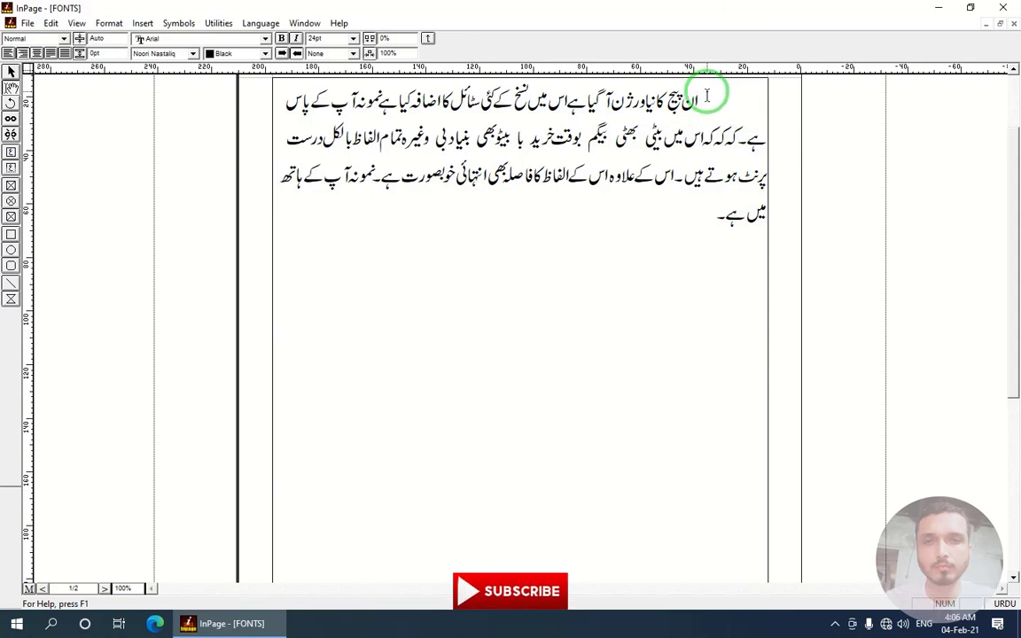
pyautogui.click(700, 213)
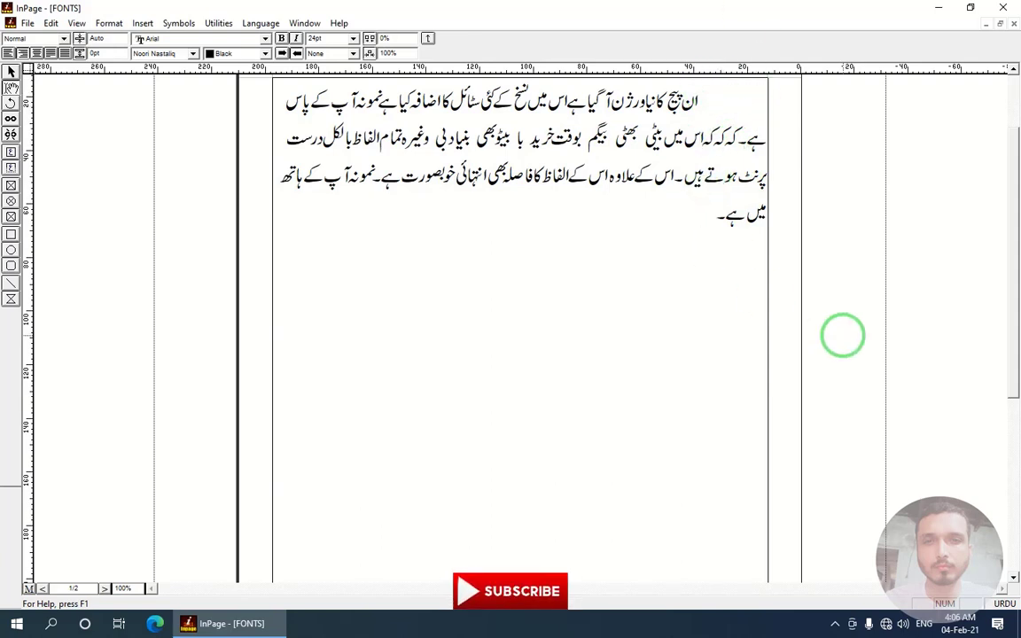
pyautogui.click(699, 243)
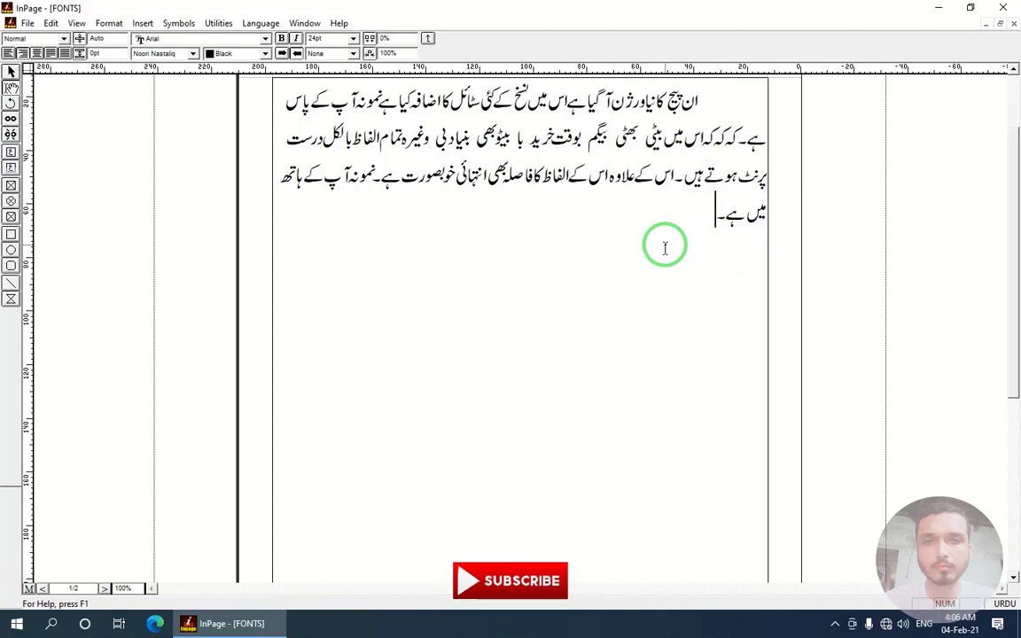
pyautogui.click(700, 98)
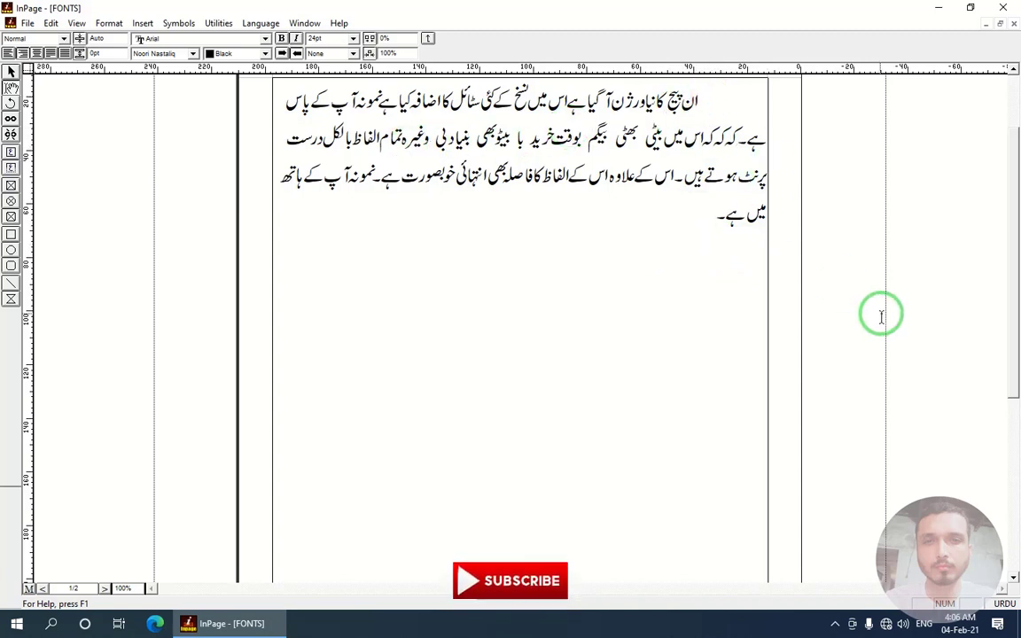
pyautogui.click(101, 27)
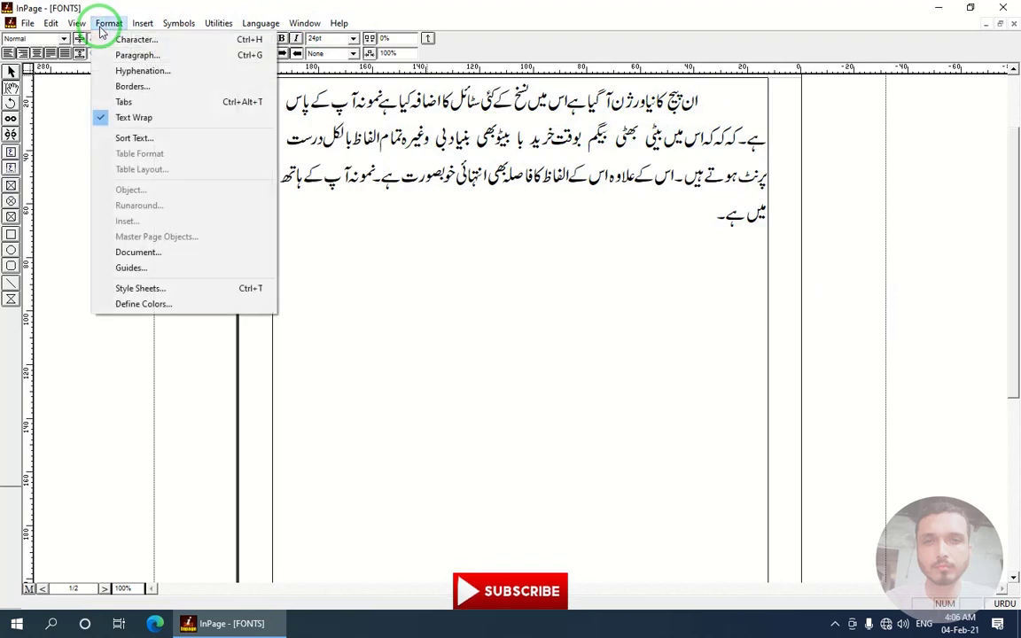
pyautogui.click(124, 55)
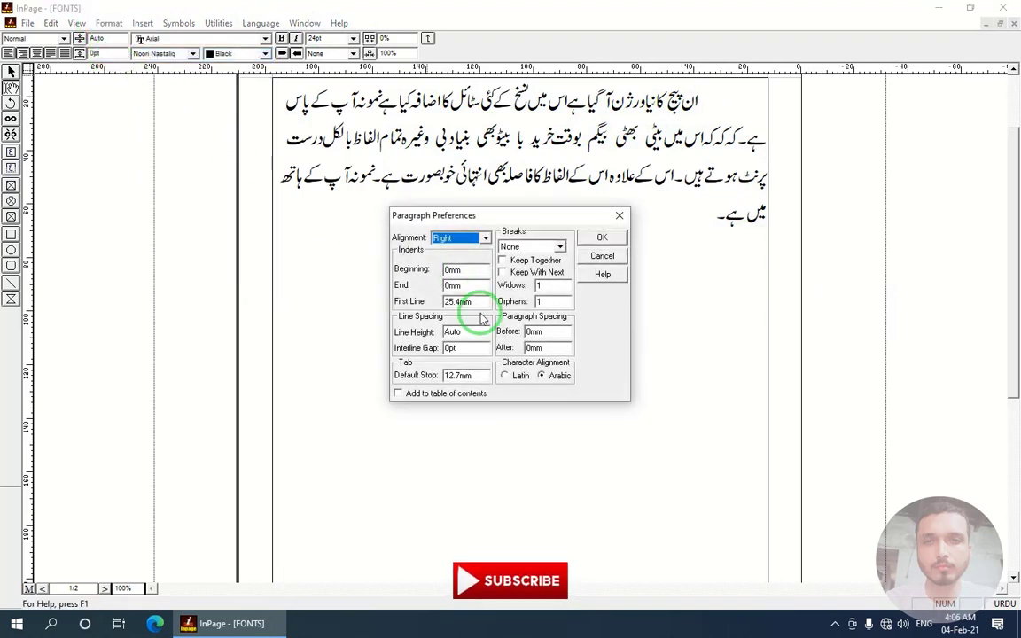
pyautogui.moveTo(480, 301); pyautogui.dragTo(387, 298)
pyautogui.write('0')
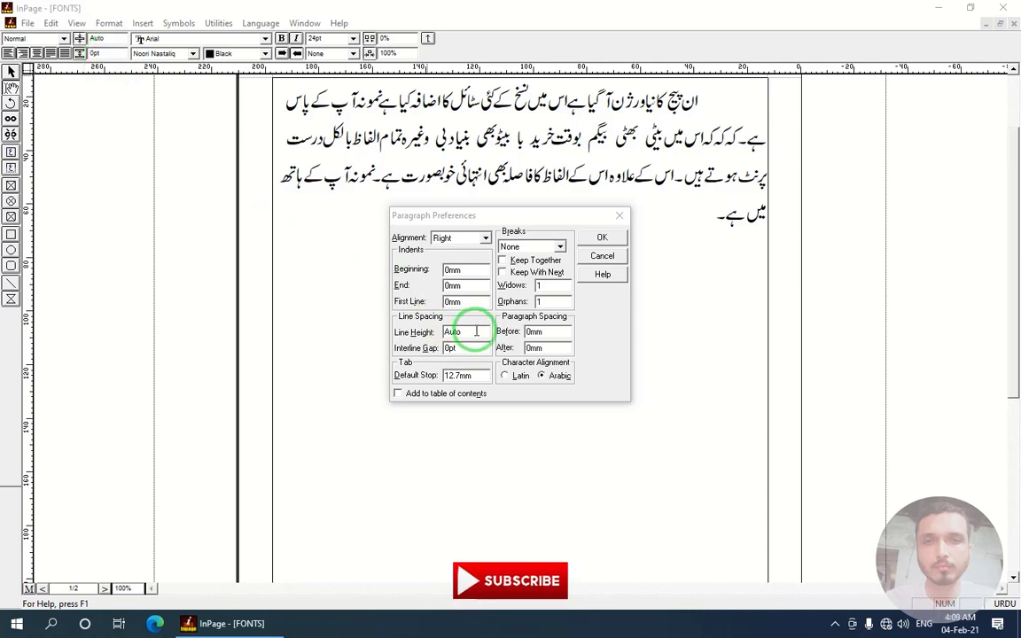
pyautogui.click(599, 255)
# - Set the first-line indent of the whole joined Urdu paragraph to 0 mm
pyautogui.moveTo(706, 235); pyautogui.dragTo(826, 114)
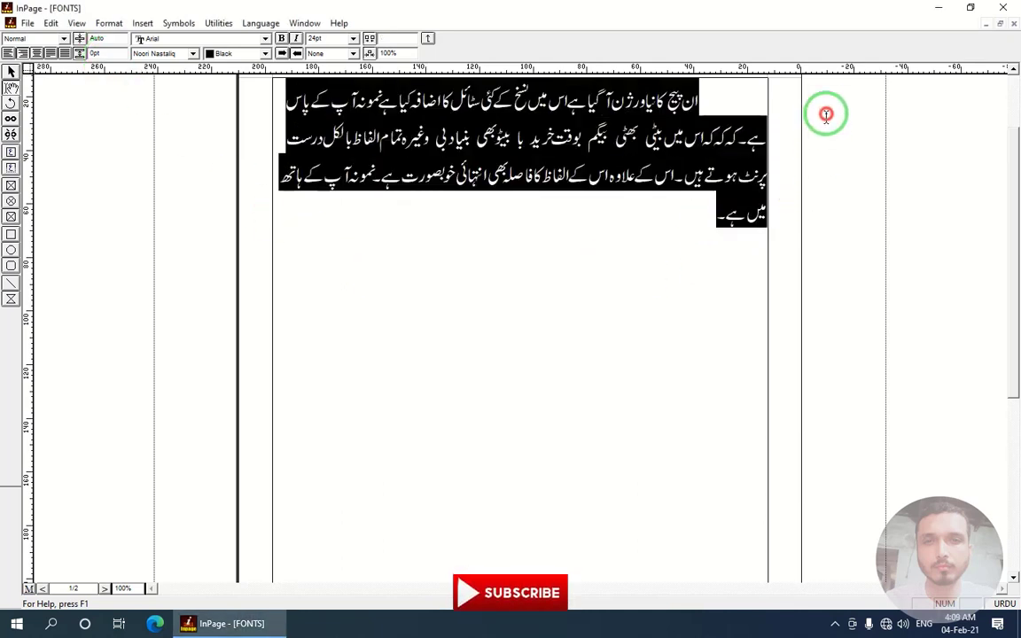
pyautogui.click(99, 25)
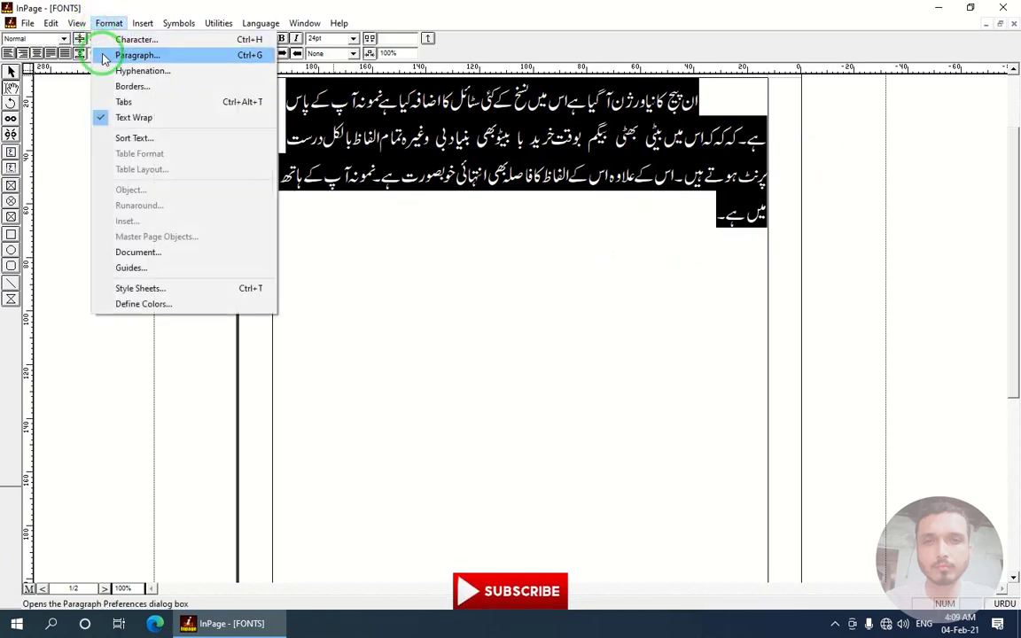
pyautogui.click(102, 55)
pyautogui.doubleClick(457, 302)
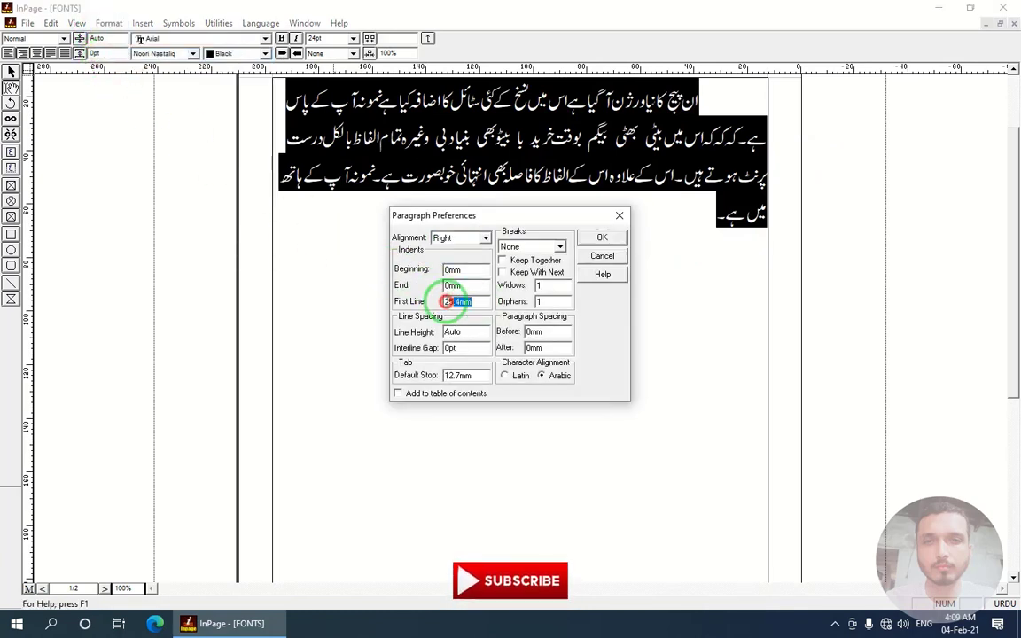
pyautogui.write('0')
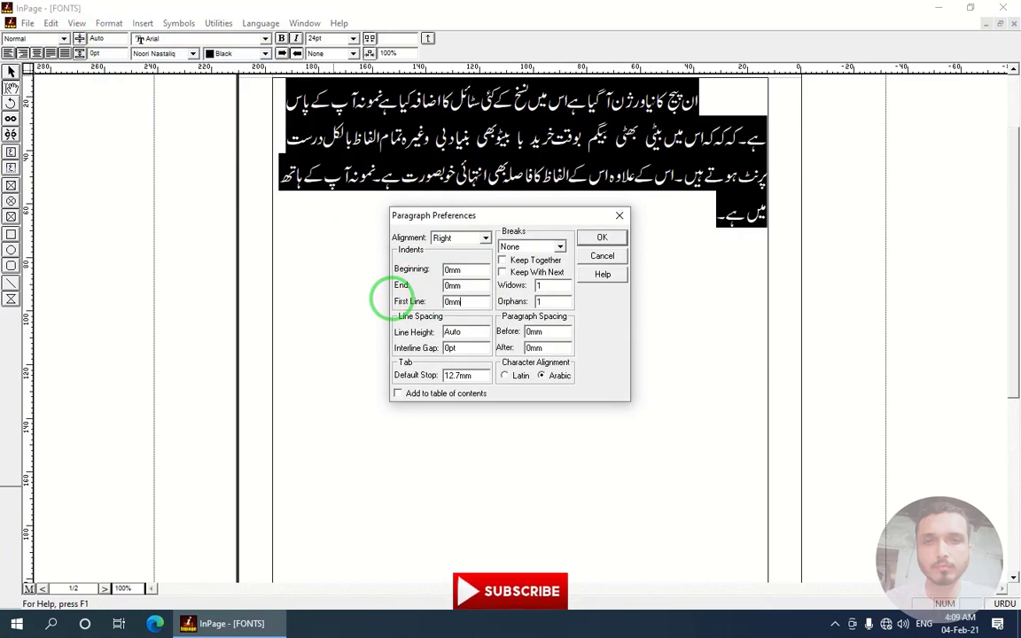
pyautogui.click(602, 236)
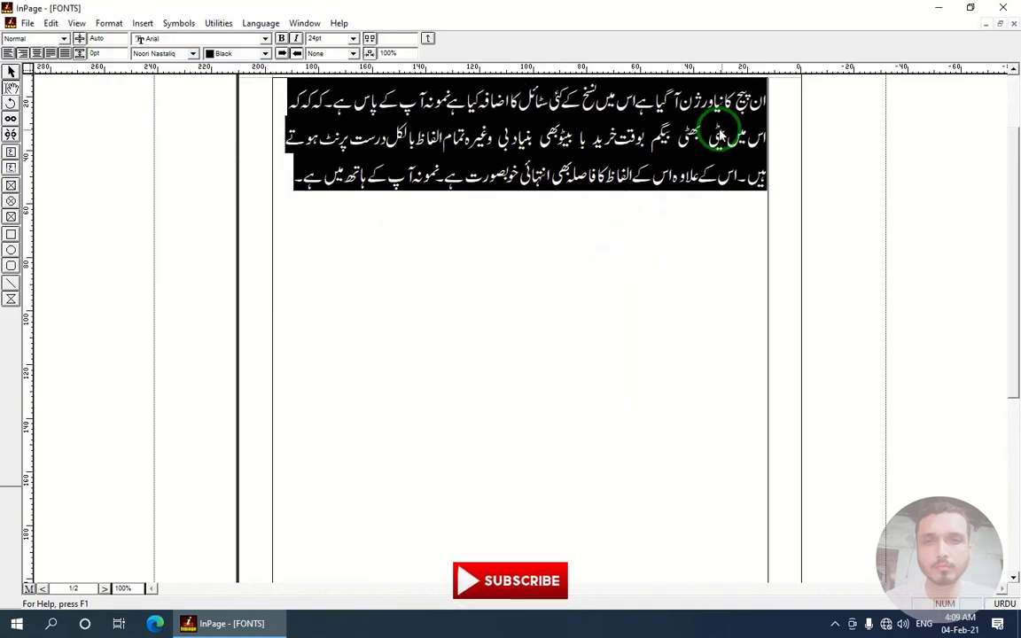
# - Set the selected Urdu text's line height to 32 pt and return it to Auto
pyautogui.click(111, 24)
pyautogui.click(122, 54)
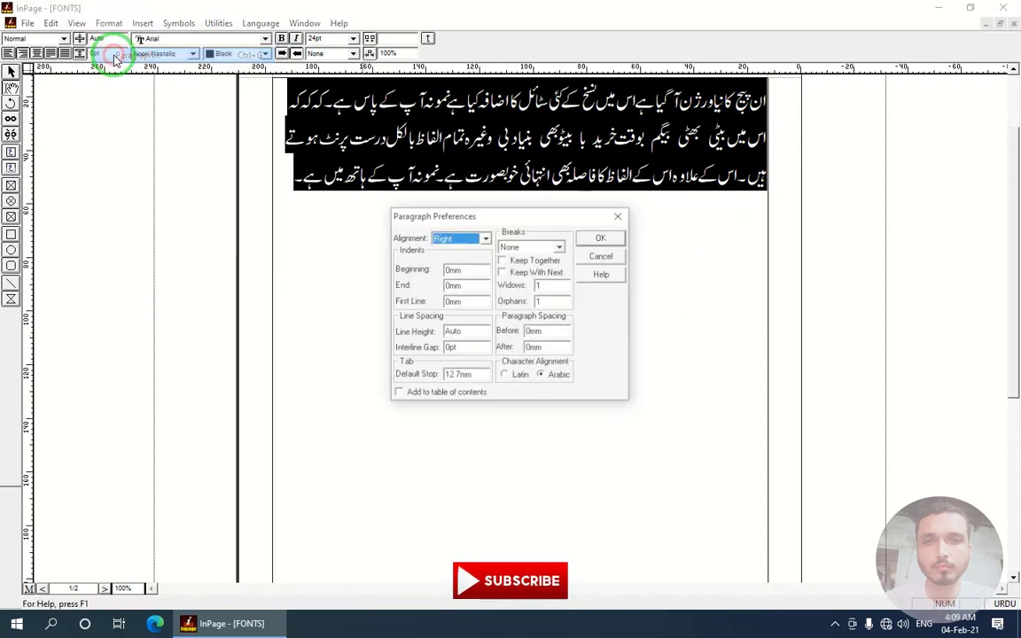
pyautogui.doubleClick(448, 332)
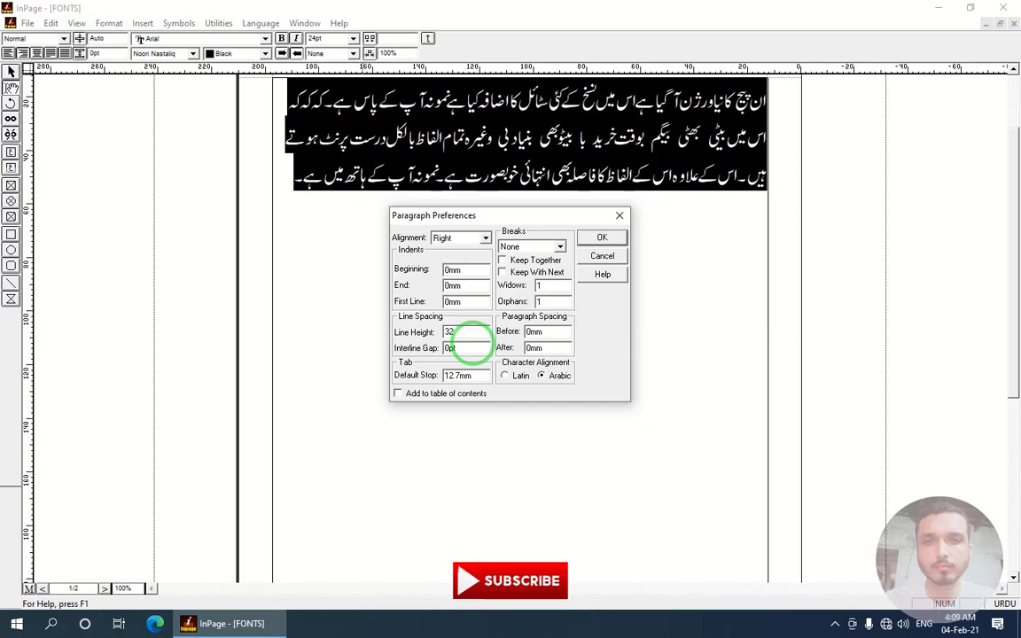
pyautogui.click(605, 240)
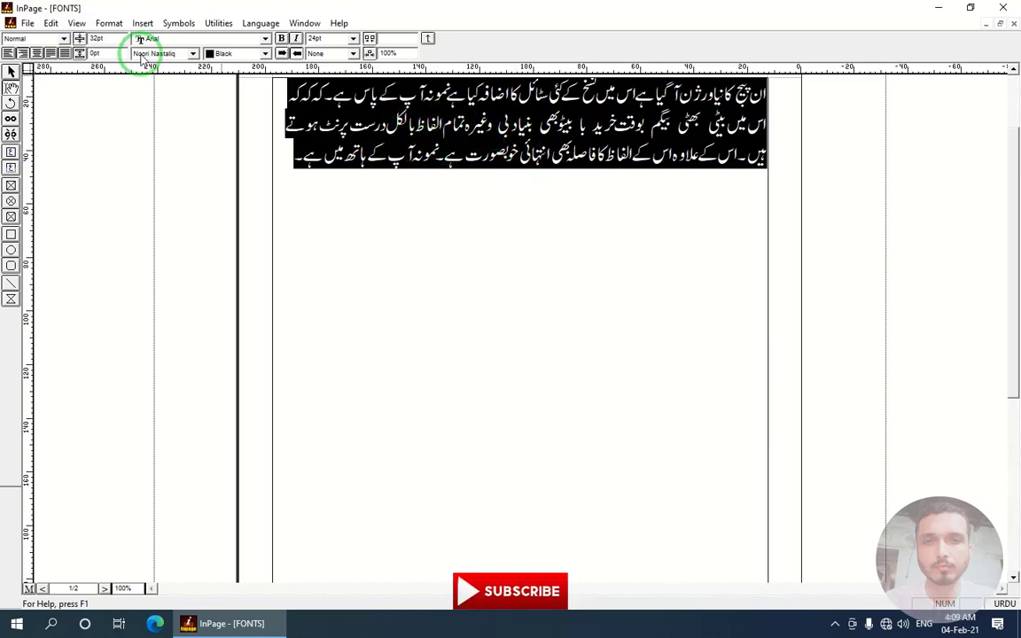
pyautogui.click(78, 39)
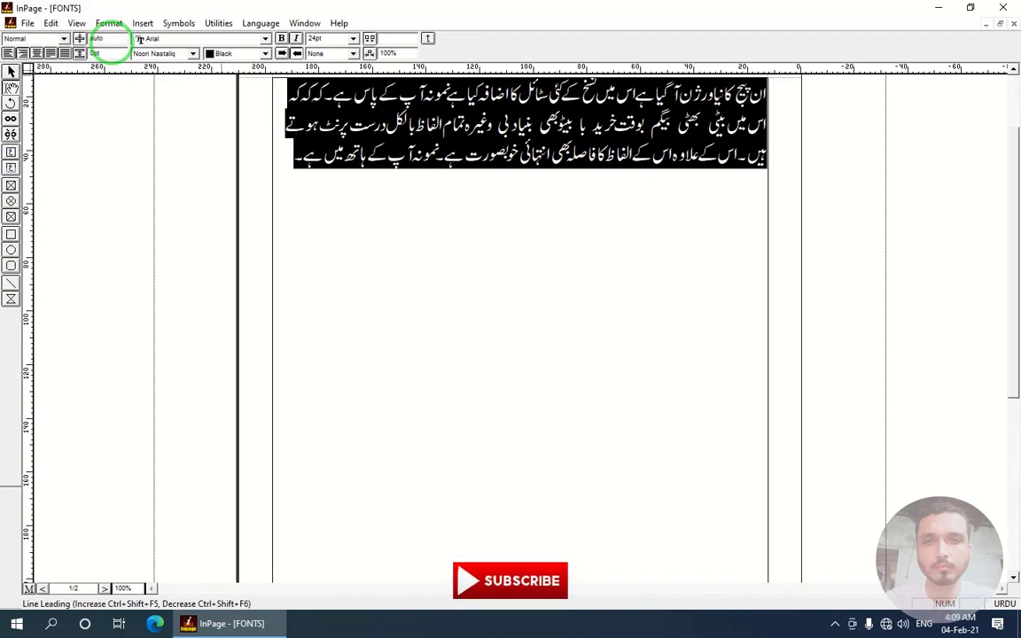
pyautogui.hotkey('ctrl', 'shift', 'F5')
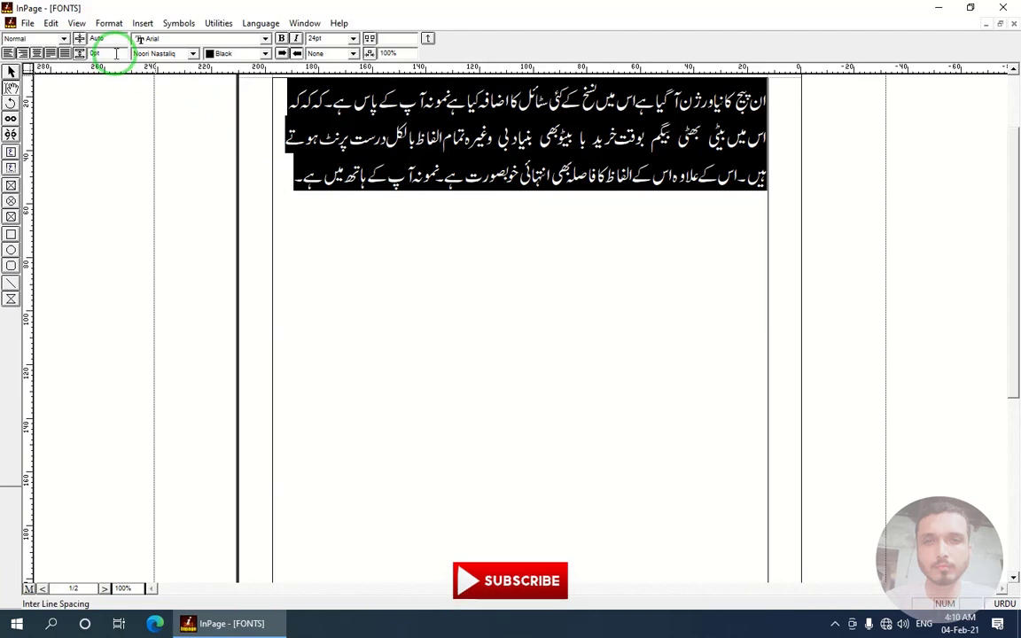
# - Set the interline gap of the selected Urdu text to 25 pt
pyautogui.click(110, 24)
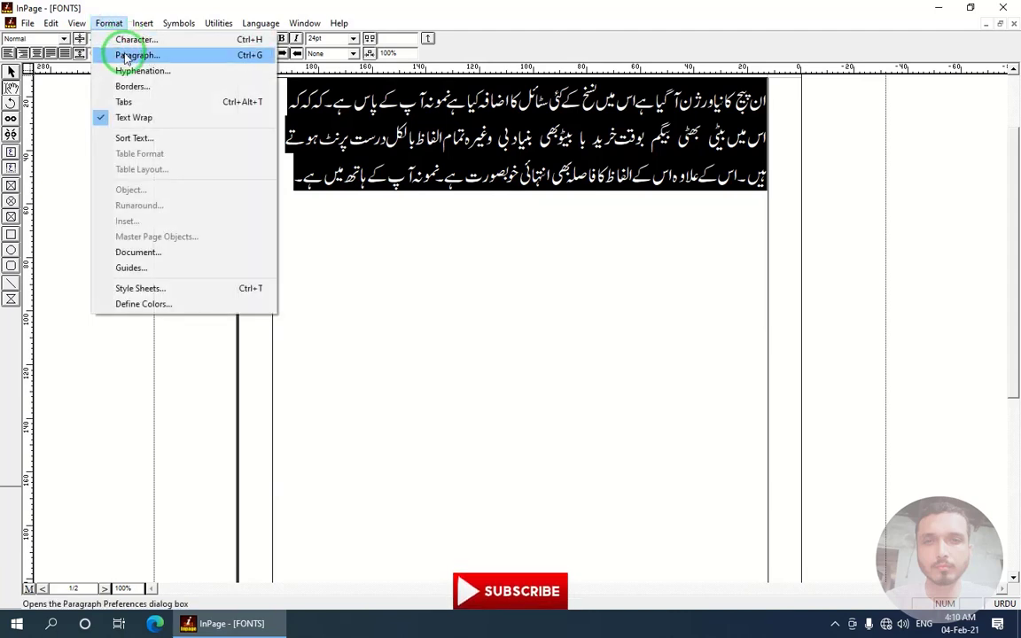
pyautogui.click(120, 52)
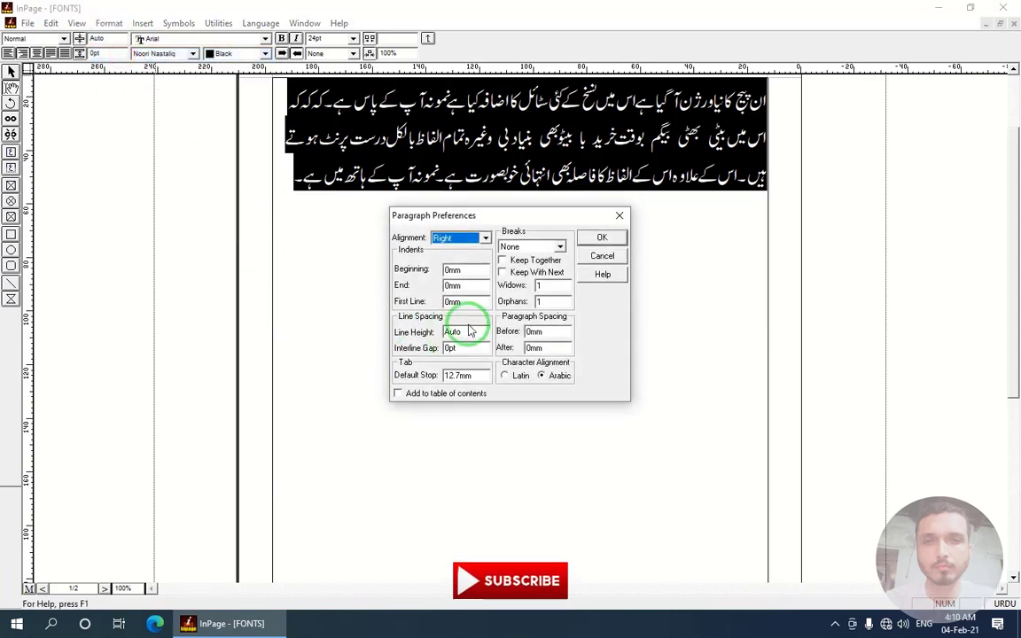
pyautogui.moveTo(463, 348); pyautogui.dragTo(421, 346)
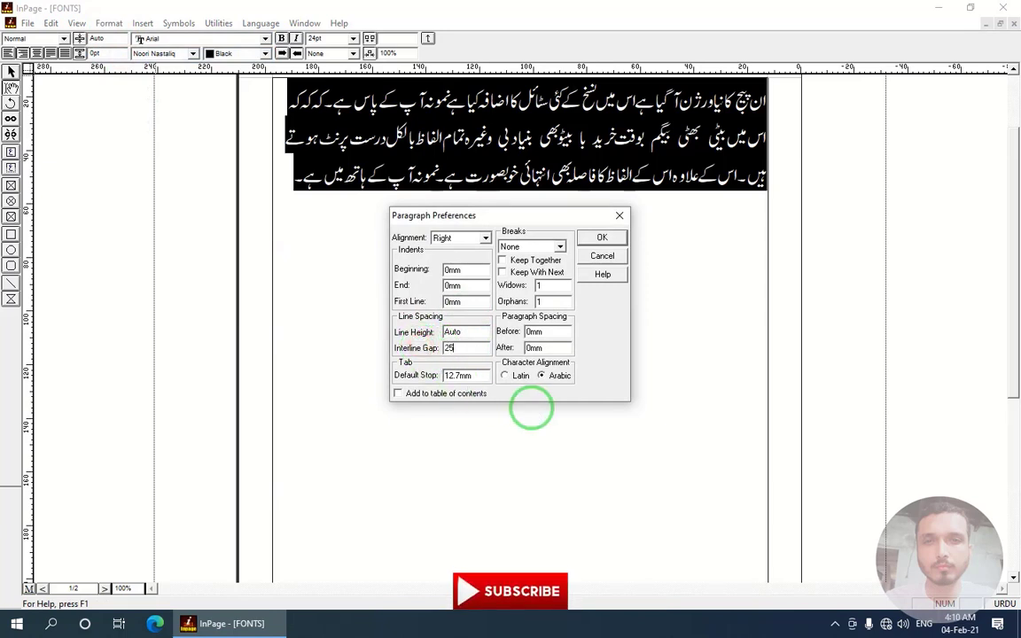
pyautogui.press('Return')
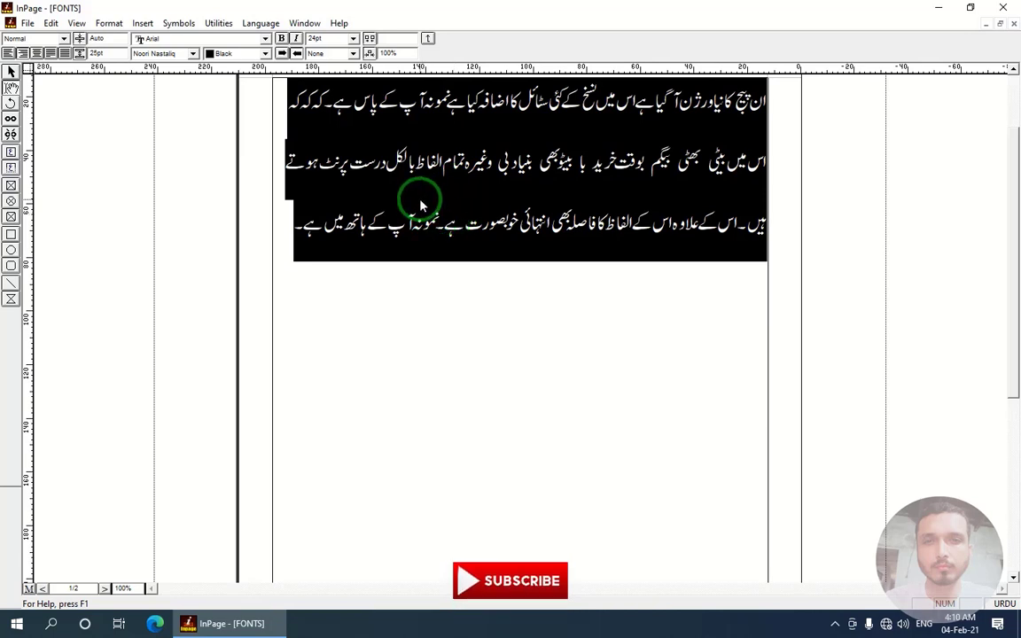
# - Return the selected Urdu text's interline gap to 0 pt
pyautogui.moveTo(115, 55); pyautogui.dragTo(75, 55)
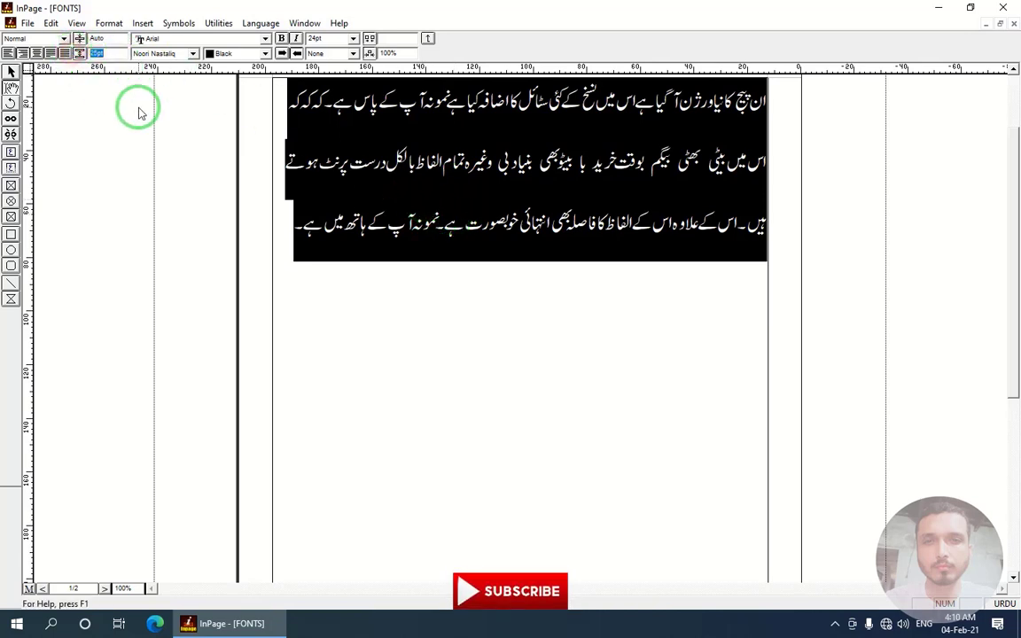
pyautogui.write('0')
pyautogui.press('Return')
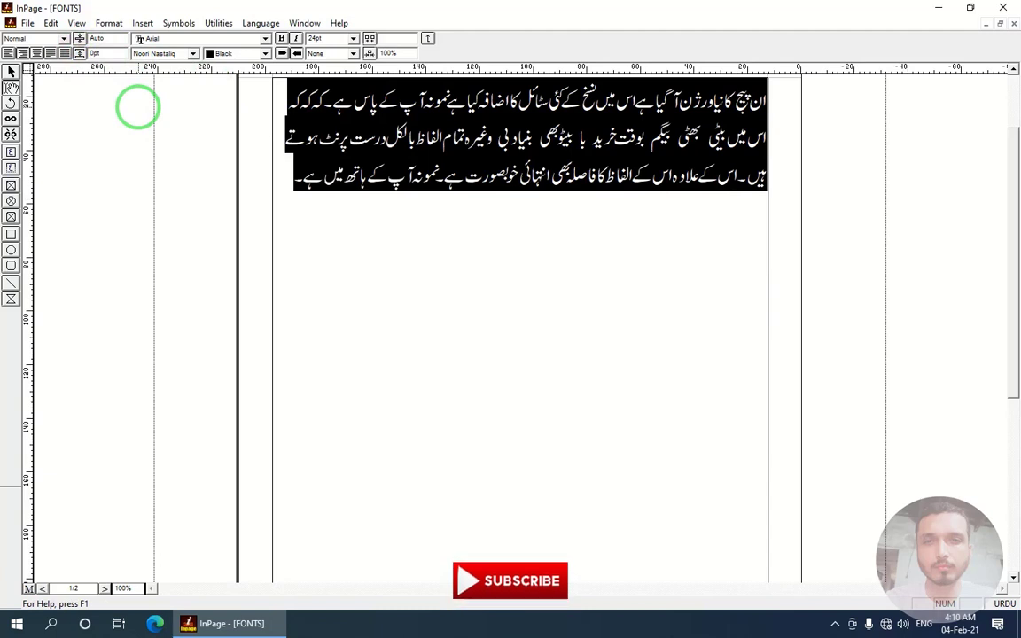
# - Check the default tab stop in the paragraph preferences and insert a tab before the first word of the Urdu paragraph
pyautogui.click(110, 24)
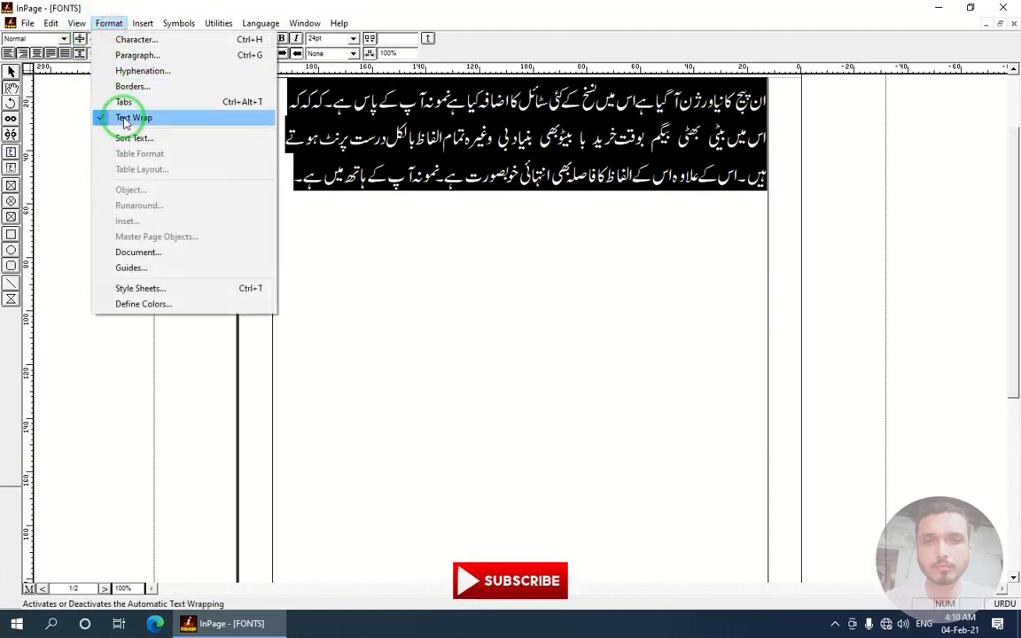
pyautogui.click(129, 56)
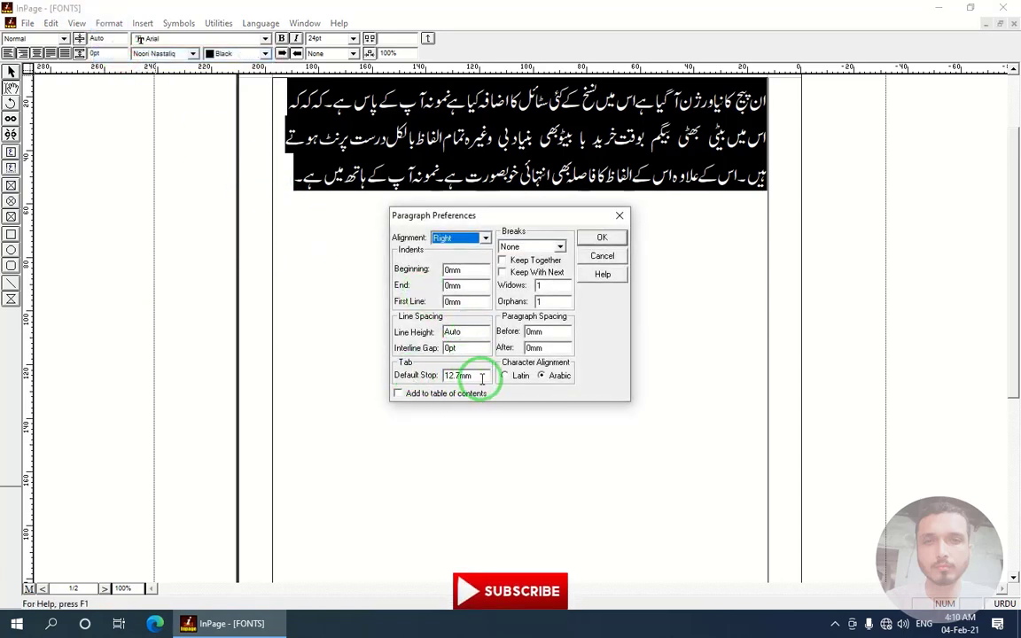
pyautogui.click(602, 255)
pyautogui.click(764, 100)
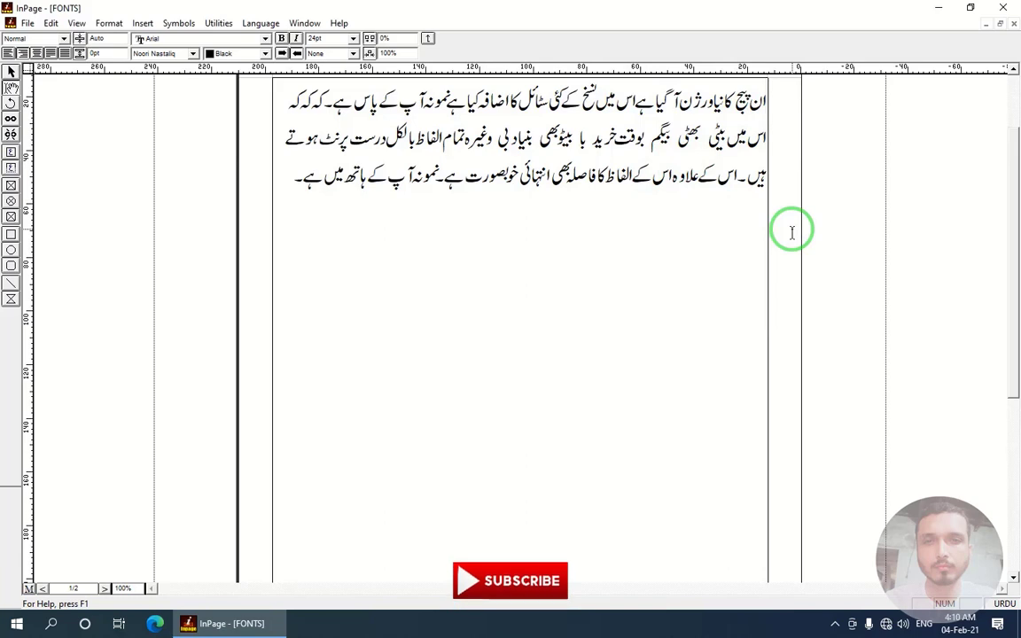
pyautogui.press('Tab')
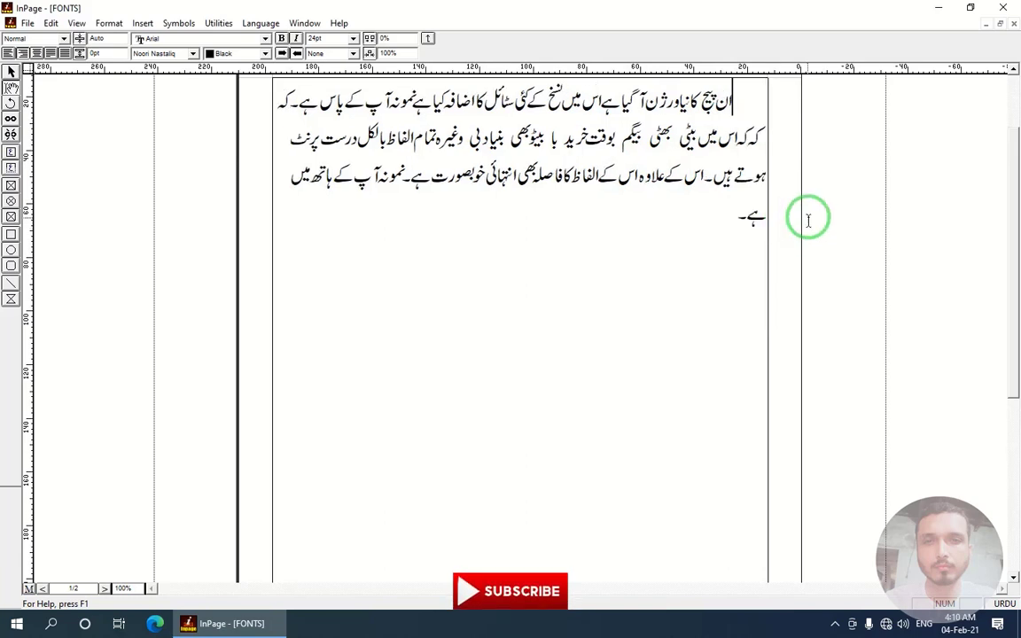
# - Select the tab before the first word and set the paragraph's default tab stop to 2.5"
pyautogui.click(749, 99)
pyautogui.moveTo(749, 100); pyautogui.dragTo(764, 95)
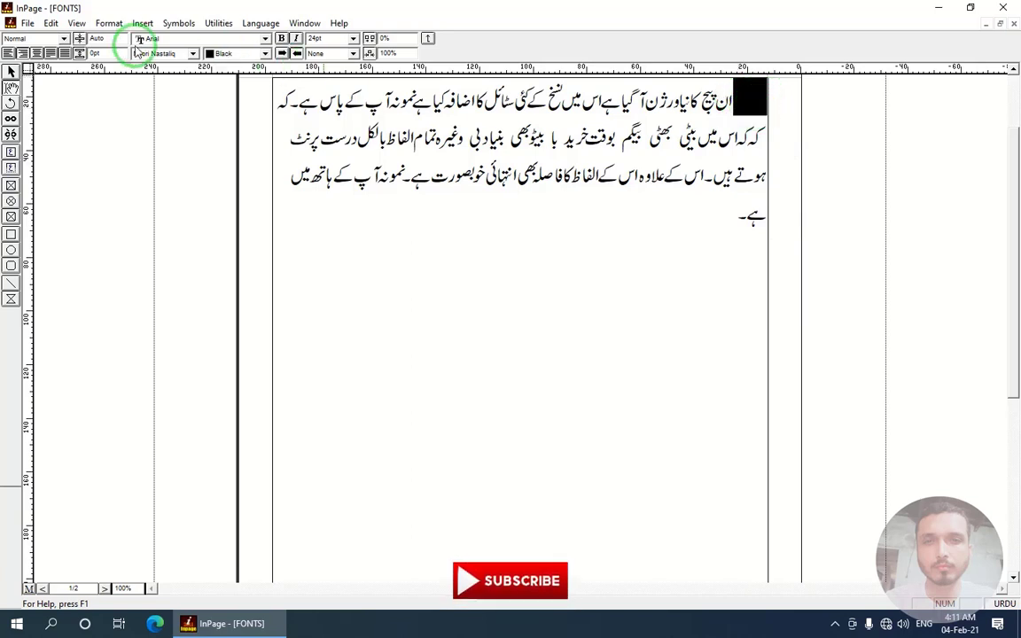
pyautogui.click(109, 23)
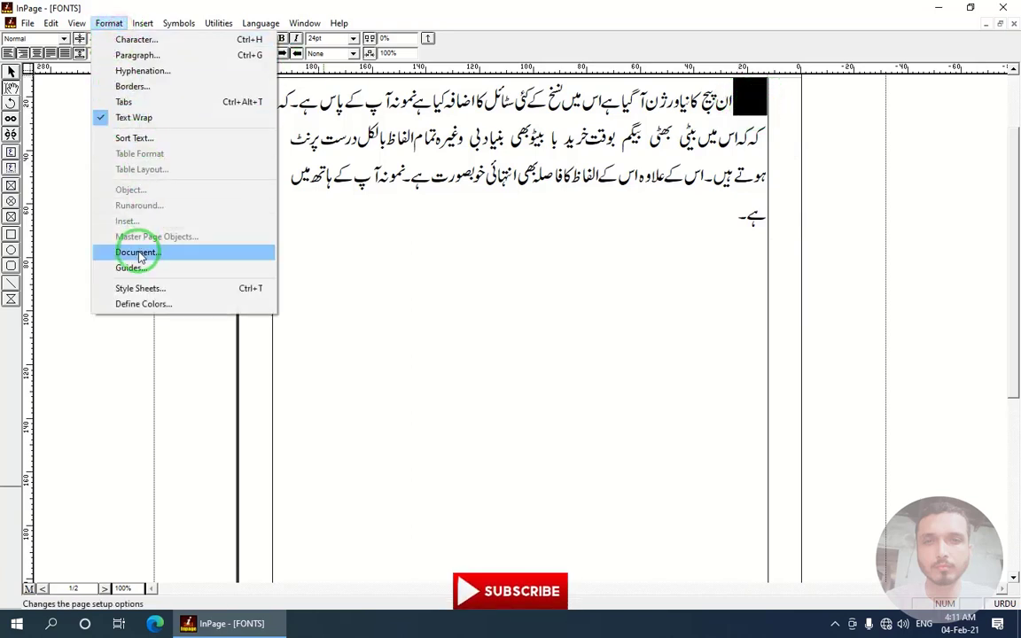
pyautogui.click(129, 55)
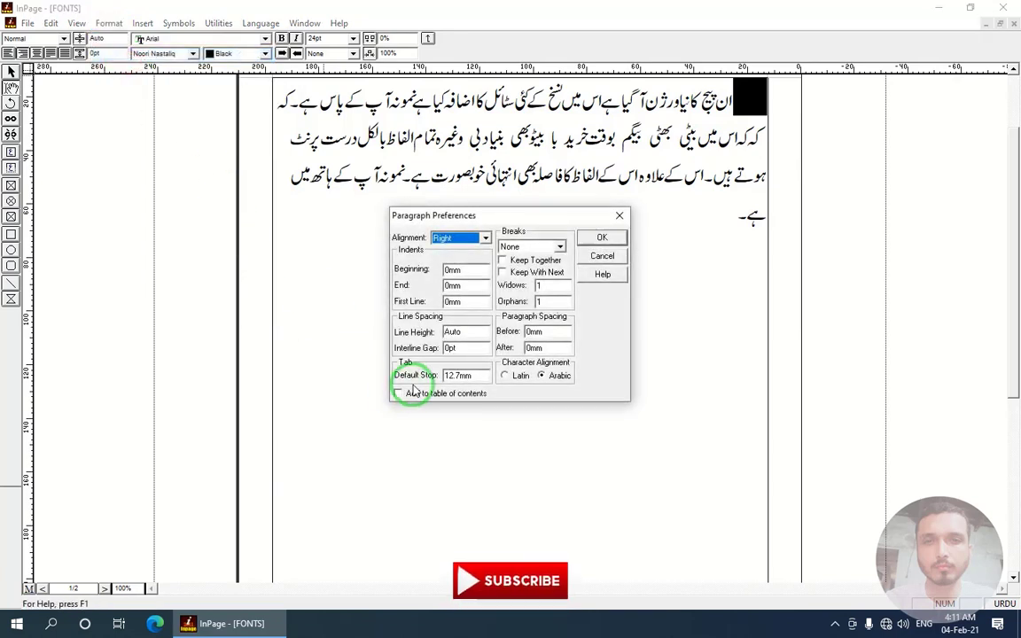
pyautogui.moveTo(475, 376); pyautogui.dragTo(399, 379)
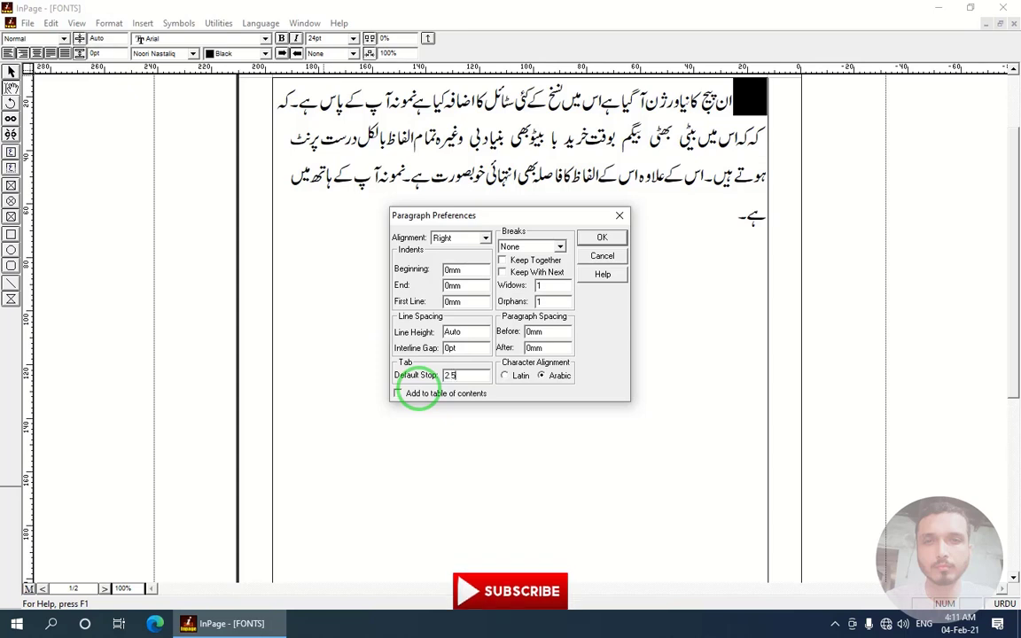
pyautogui.click(602, 237)
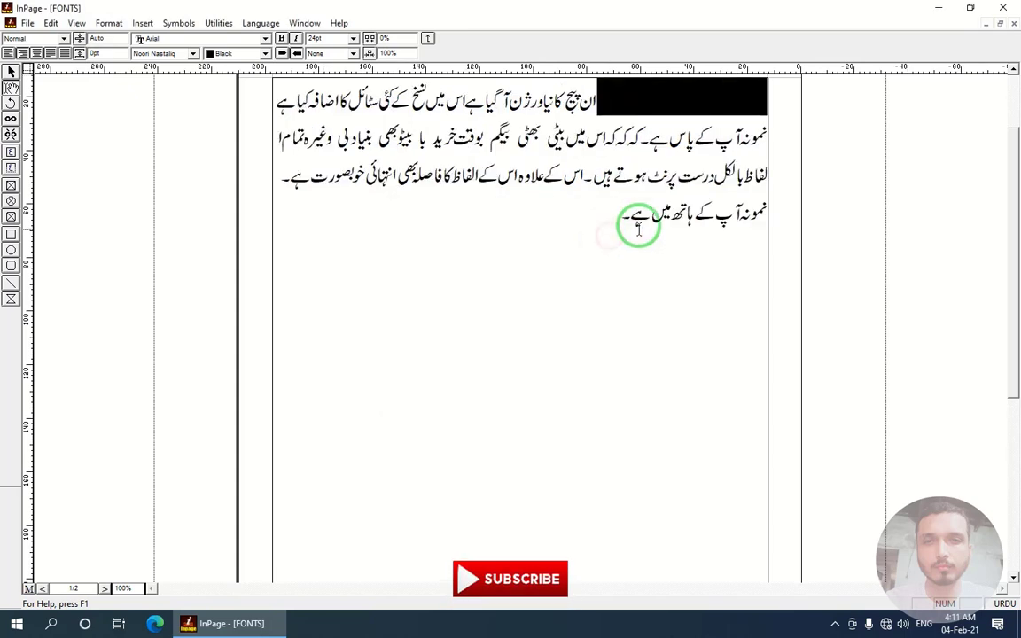
# - Remove the tab before the first word of the Urdu paragraph
pyautogui.click(602, 110)
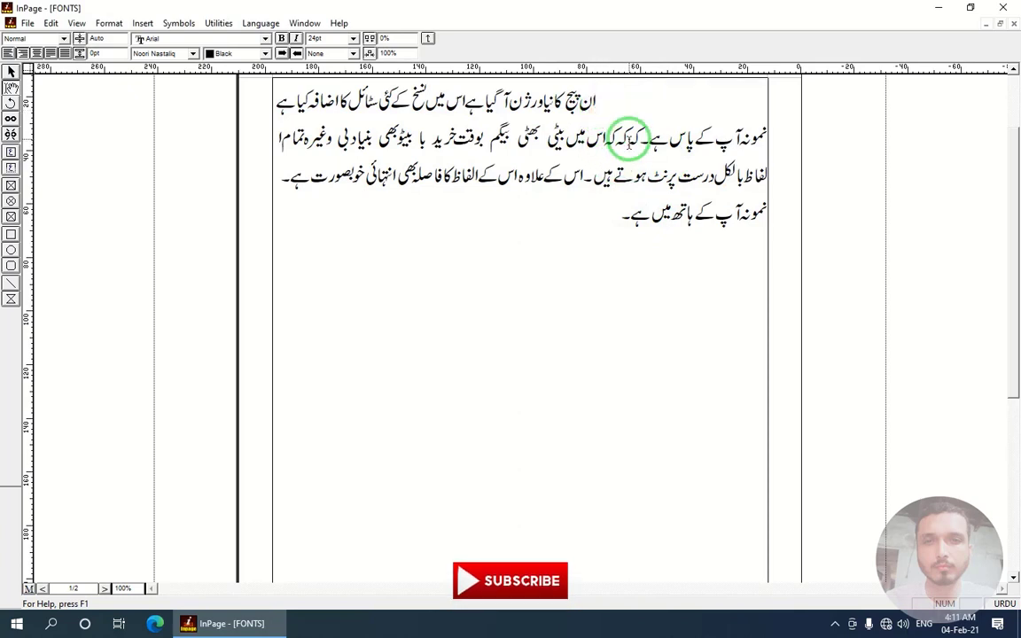
pyautogui.hotkey('ctrl', 'z')
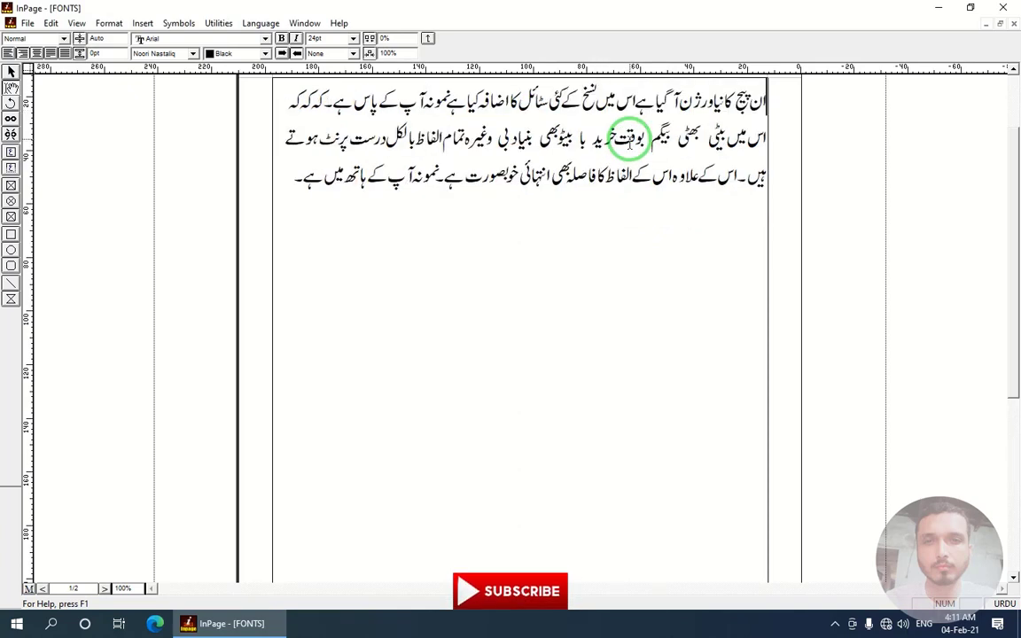
pyautogui.hotkey('ctrl', 'z')
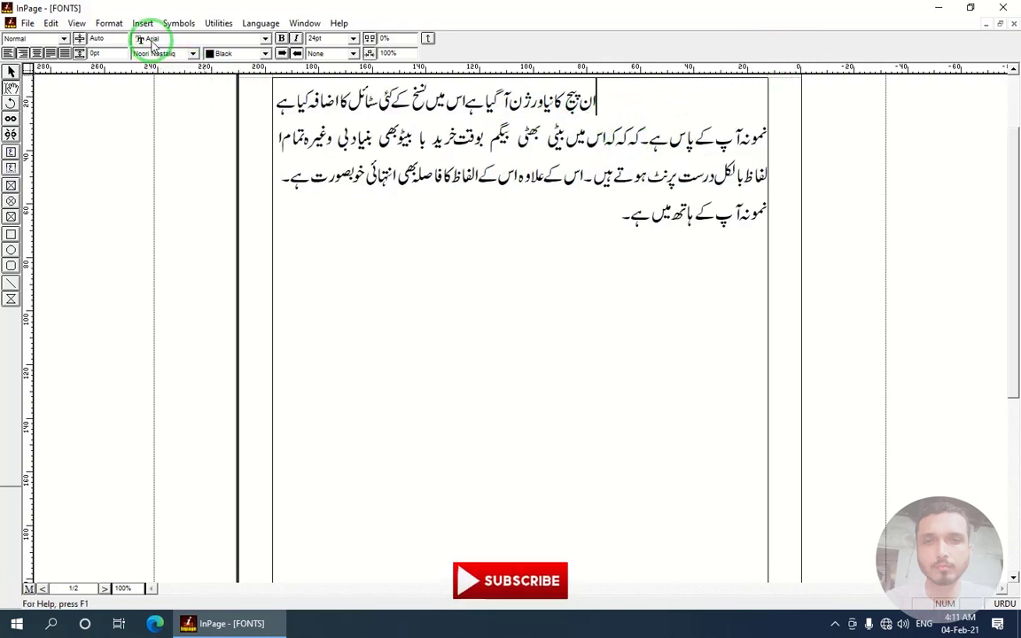
pyautogui.press('BackSpace')
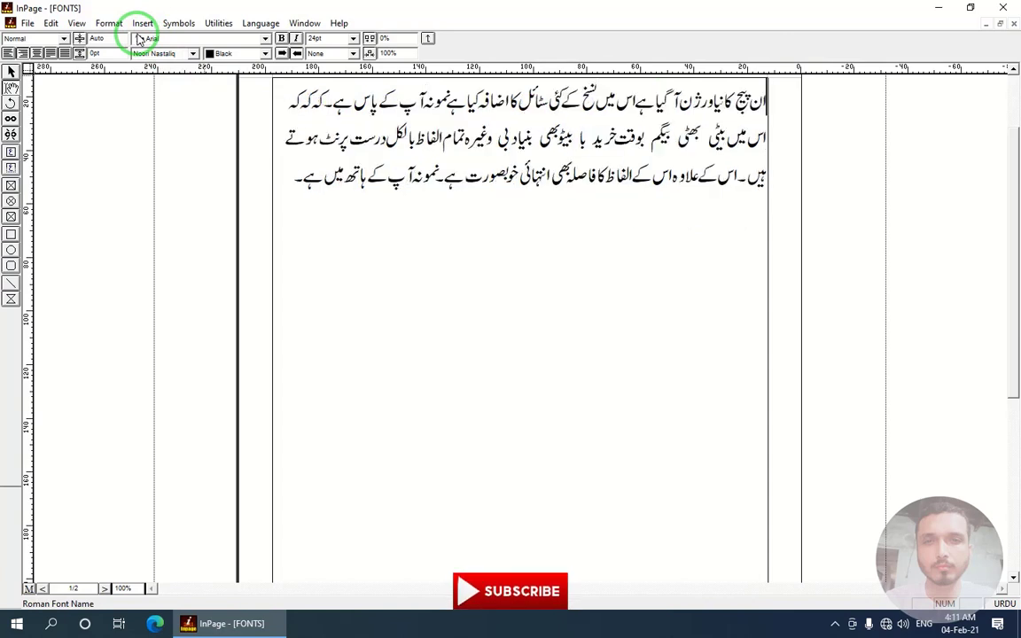
# - Set the Urdu paragraph's default tab stop back to 12.7 mm
pyautogui.click(109, 23)
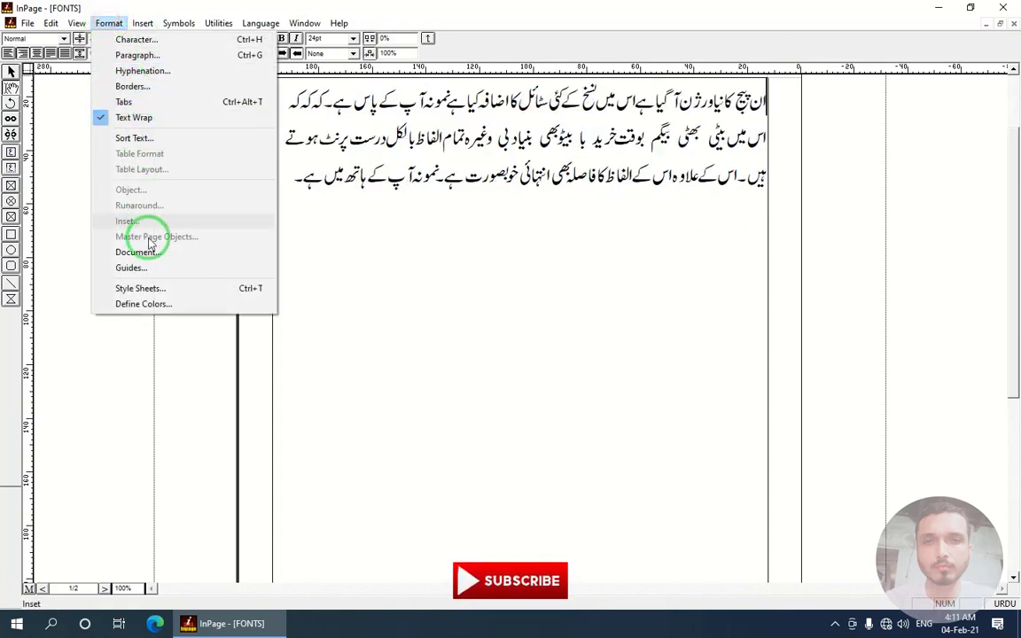
pyautogui.click(133, 56)
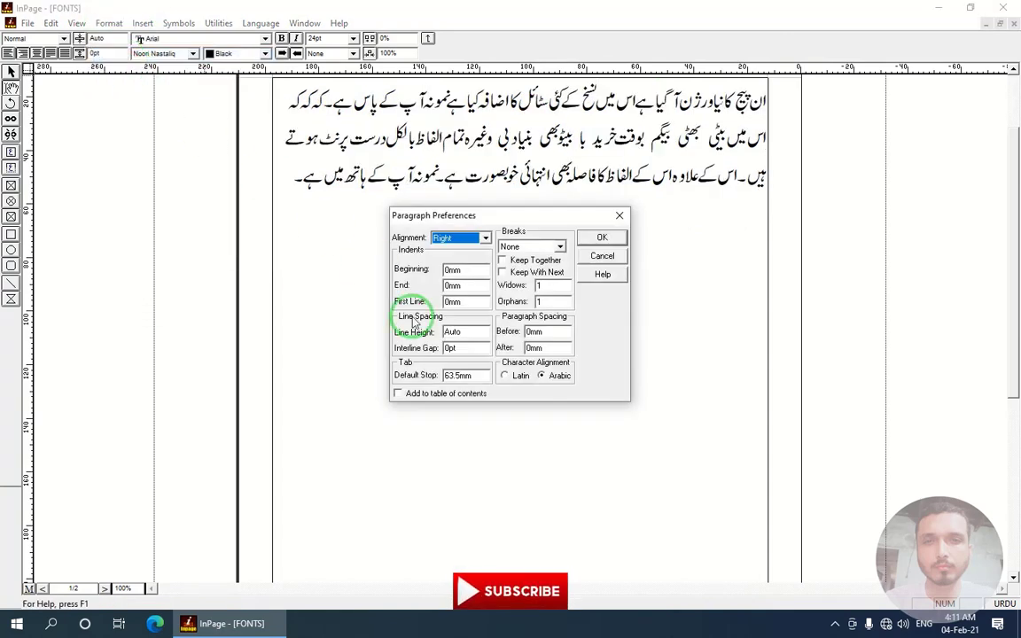
pyautogui.doubleClick(457, 348)
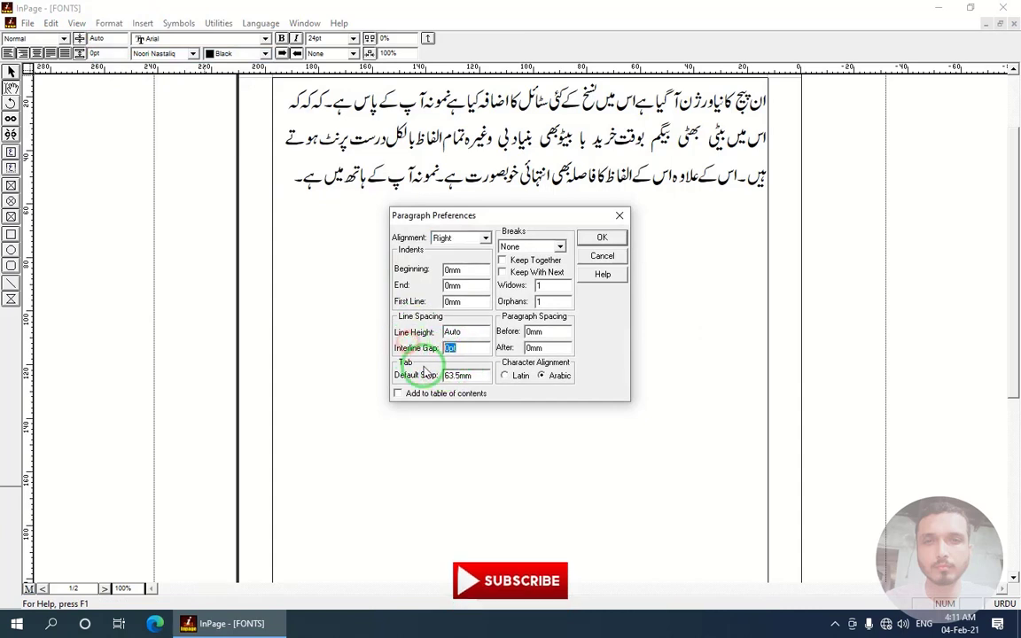
pyautogui.doubleClick(477, 373)
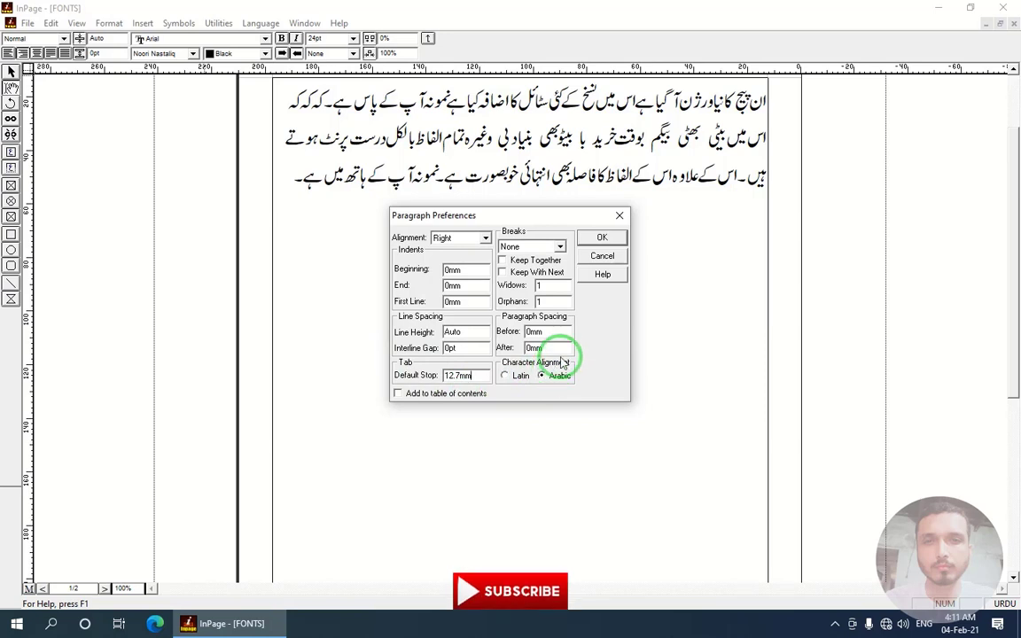
# - Set the Urdu paragraph's break type to Column and apply the paragraph preferences
pyautogui.click(560, 248)
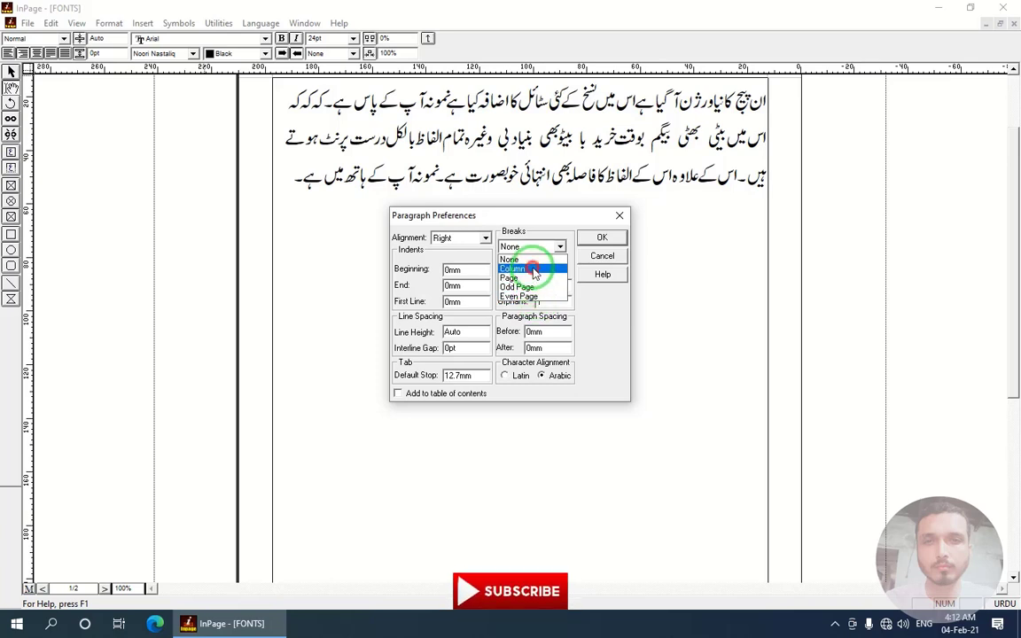
pyautogui.click(532, 270)
pyautogui.click(599, 236)
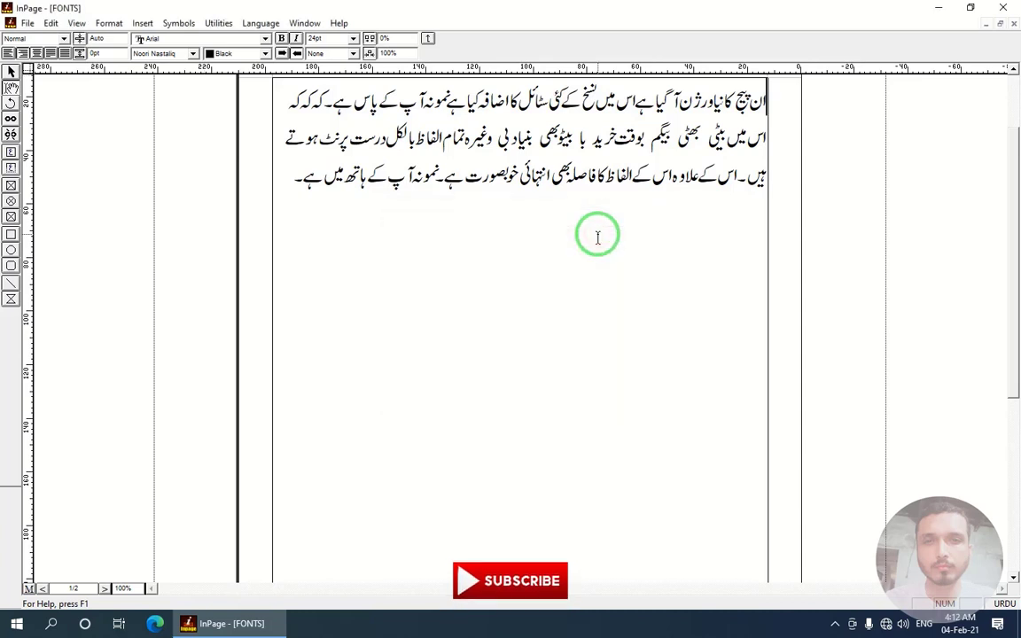
# - Select the whole Urdu paragraph and examine its break, widow, orphan and paragraph spacing options without changing them
pyautogui.click(611, 159)
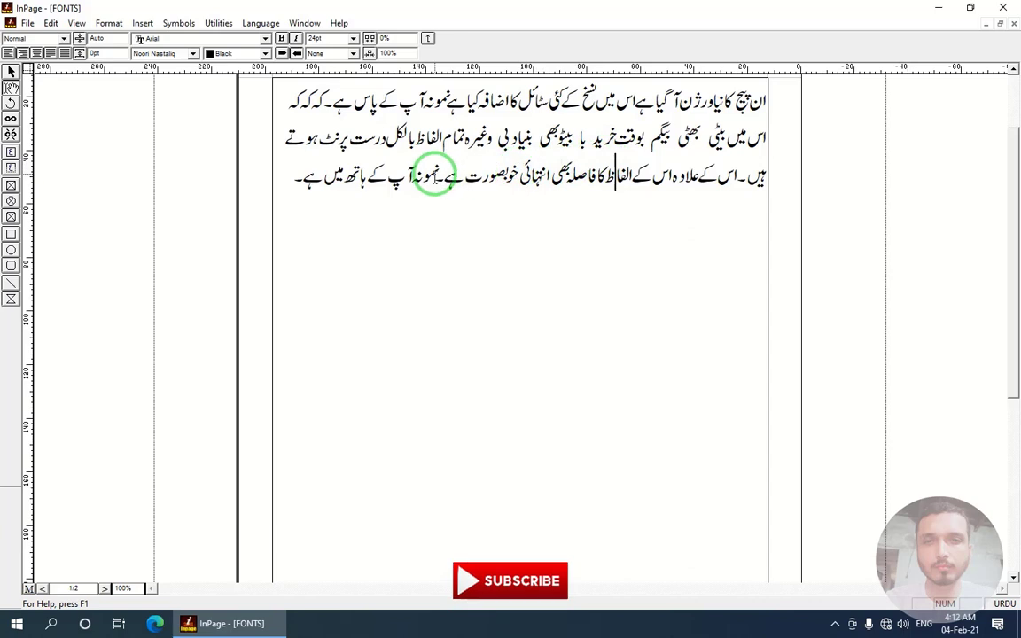
pyautogui.moveTo(292, 176); pyautogui.dragTo(812, 92)
pyautogui.click(109, 23)
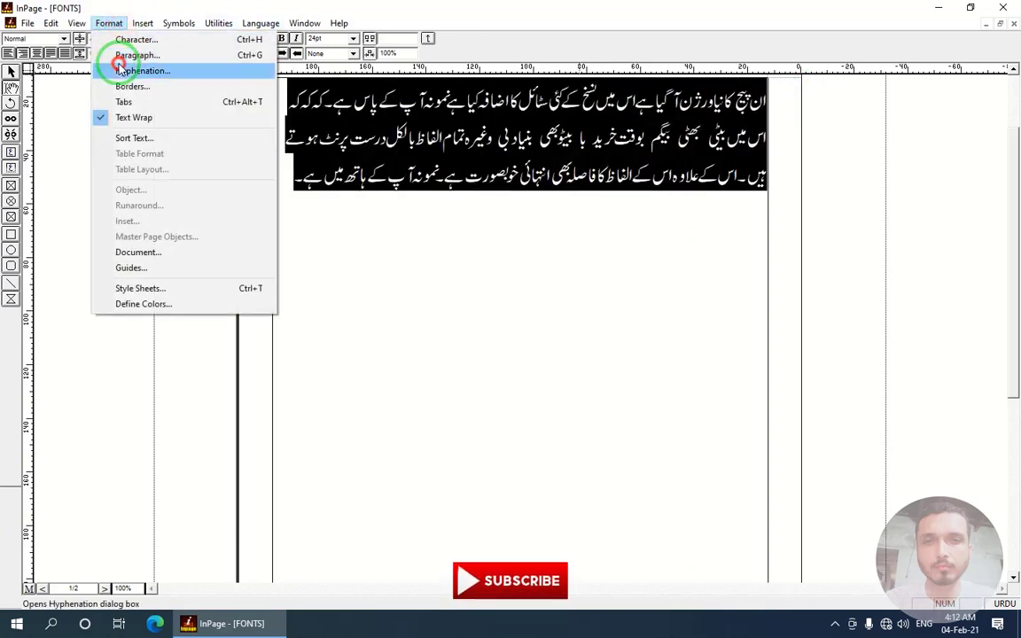
pyautogui.click(115, 68)
pyautogui.click(563, 294)
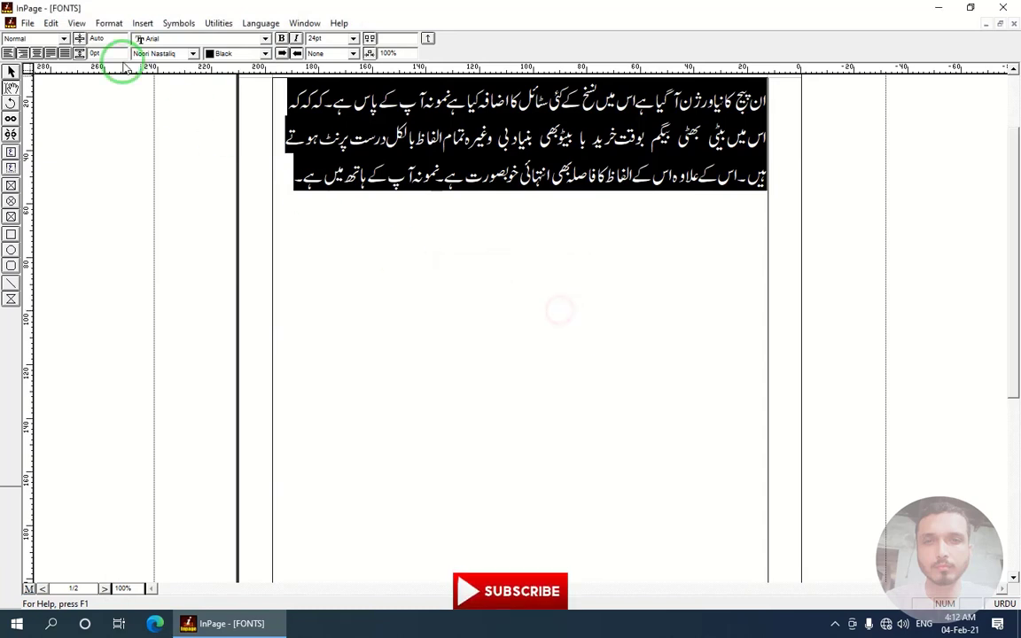
pyautogui.click(109, 24)
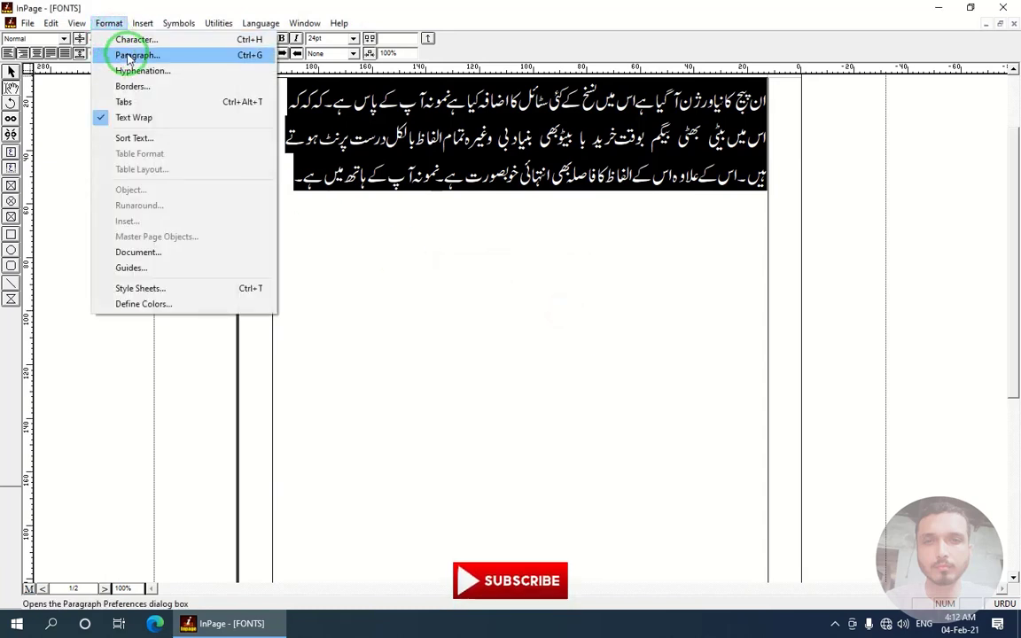
pyautogui.click(128, 57)
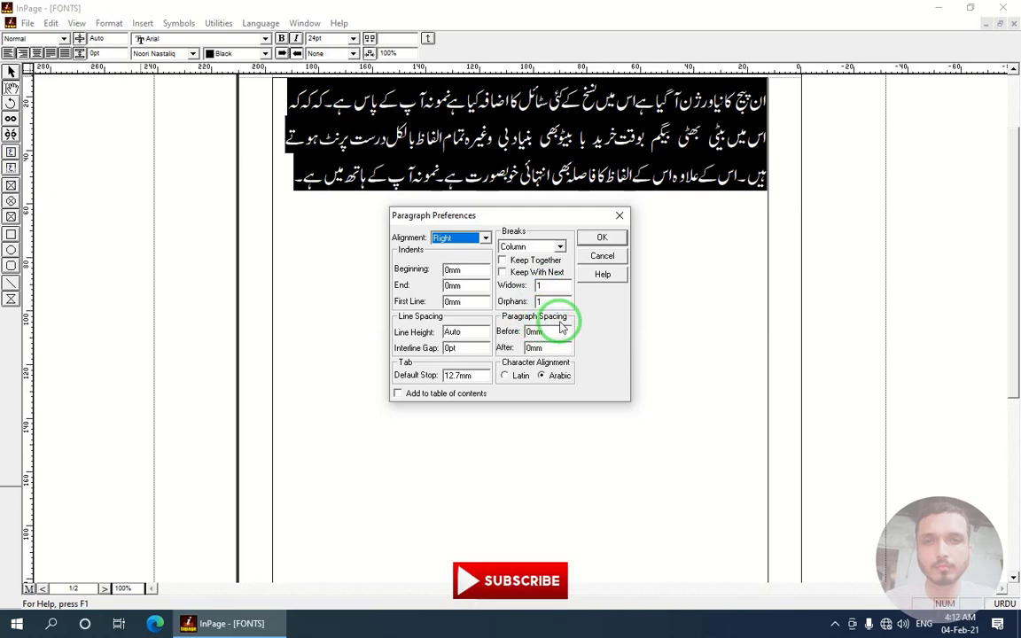
pyautogui.click(602, 256)
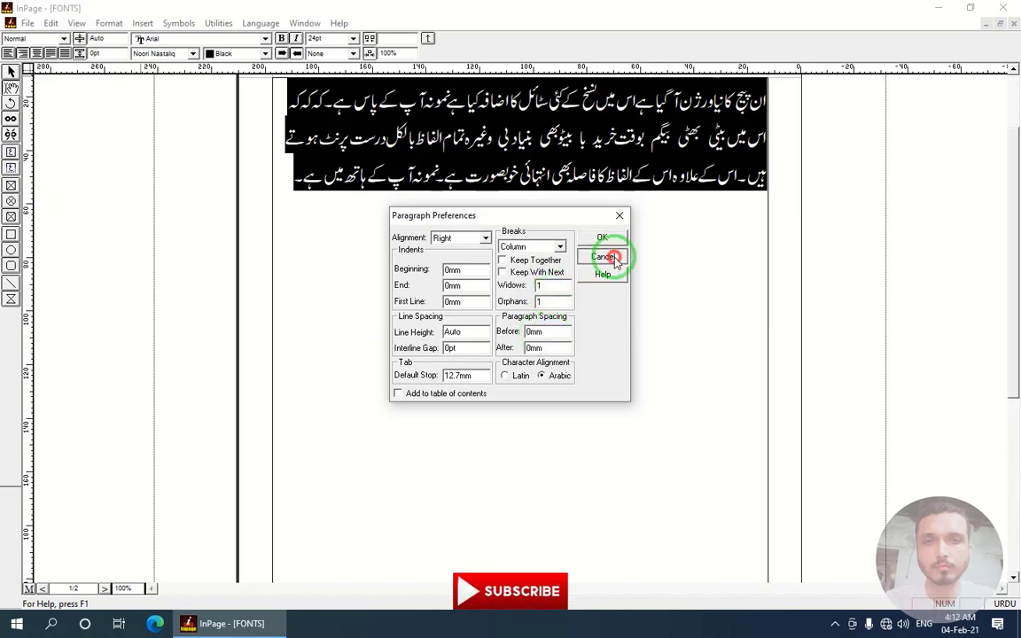
pyautogui.click(497, 138)
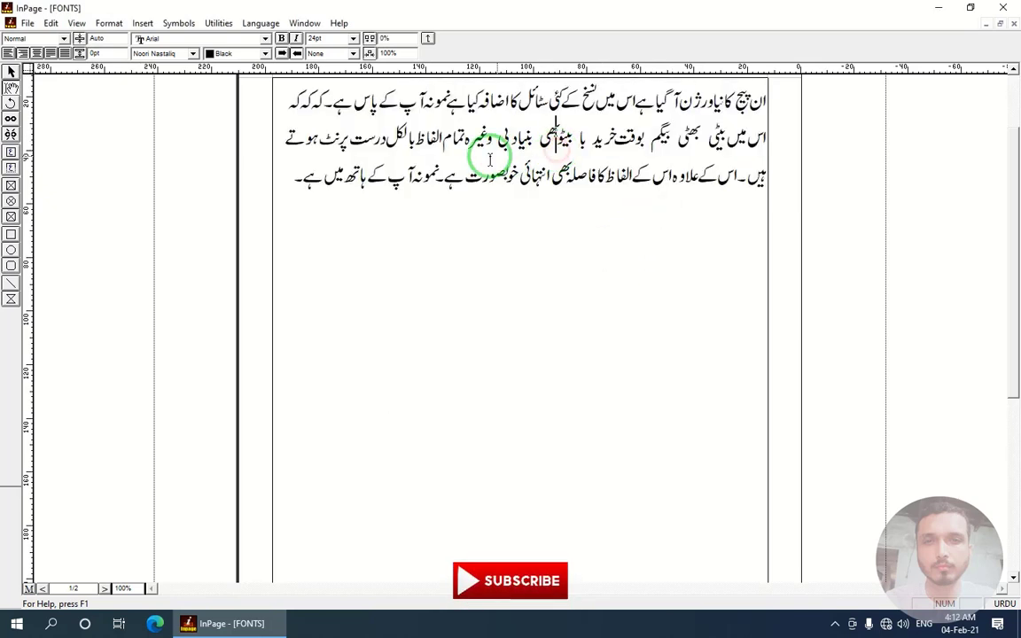
# - Close the FONTS document without saving and reopen FONTS.INP, accepting the proposed font substitution
pyautogui.click(1014, 25)
pyautogui.click(517, 343)
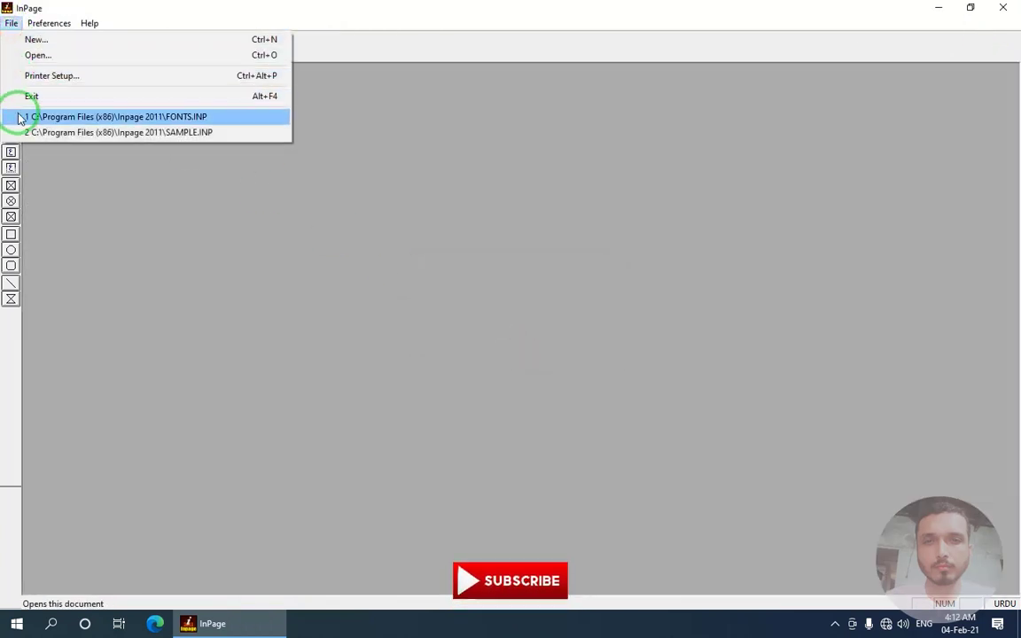
pyautogui.click(37, 122)
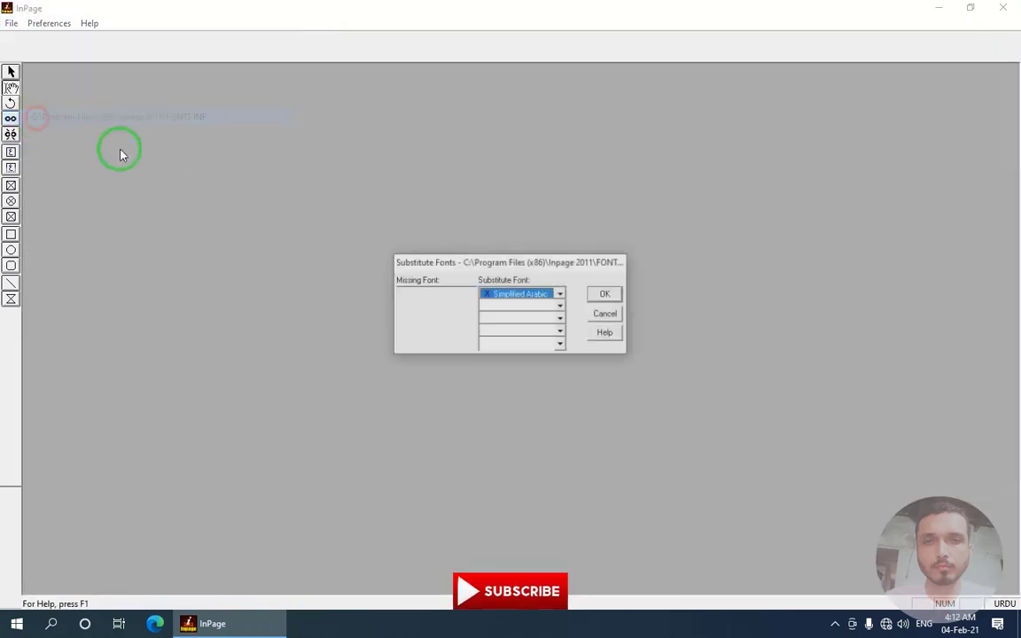
pyautogui.click(606, 293)
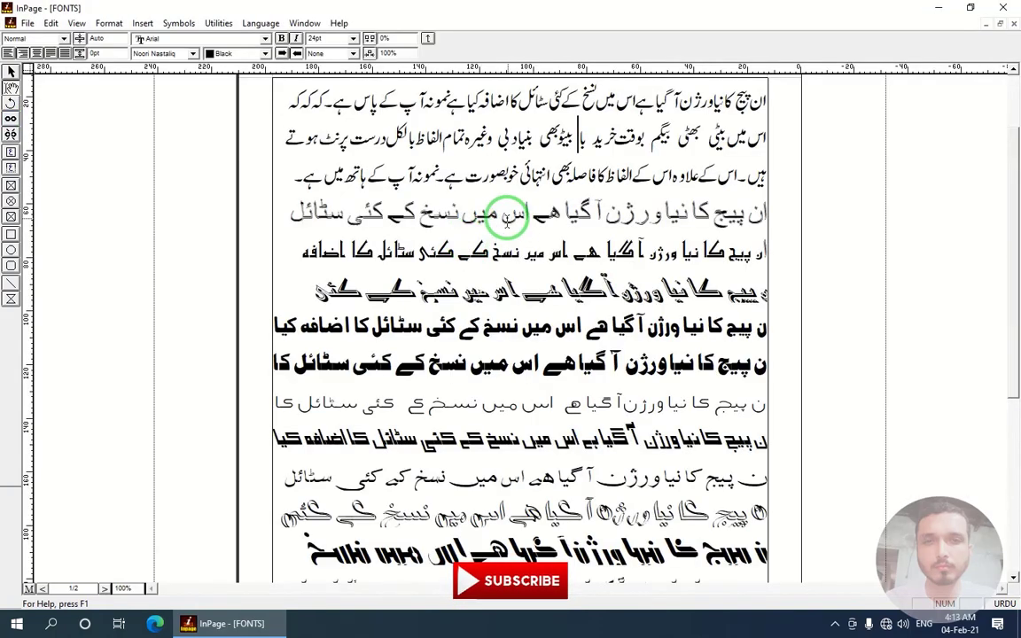
# - Set the font of the entire document text to Noori Nastaliq
pyautogui.click(354, 363)
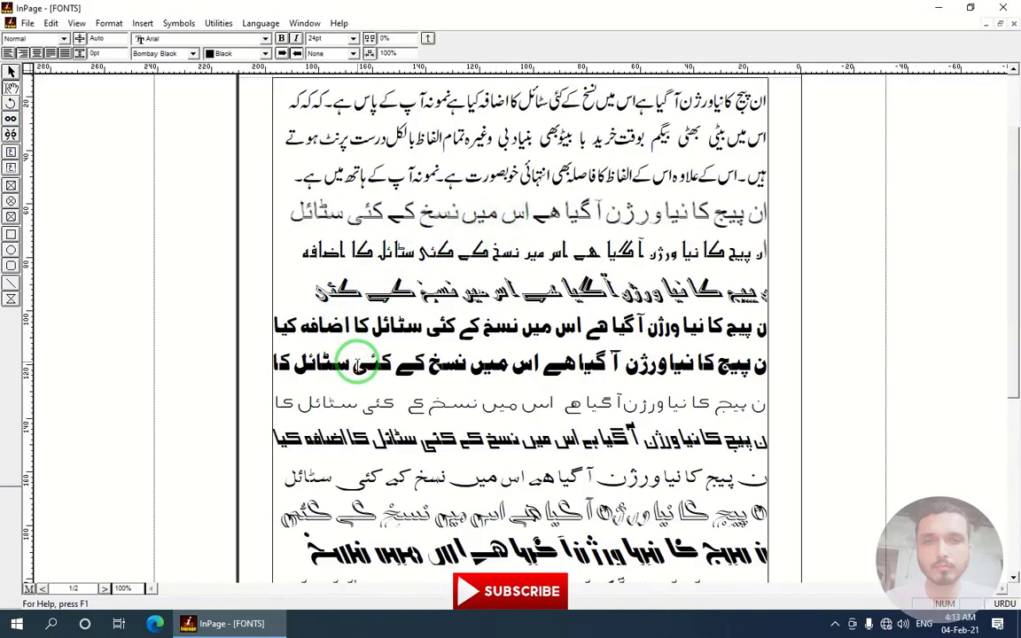
pyautogui.hotkey('ctrl', 'a')
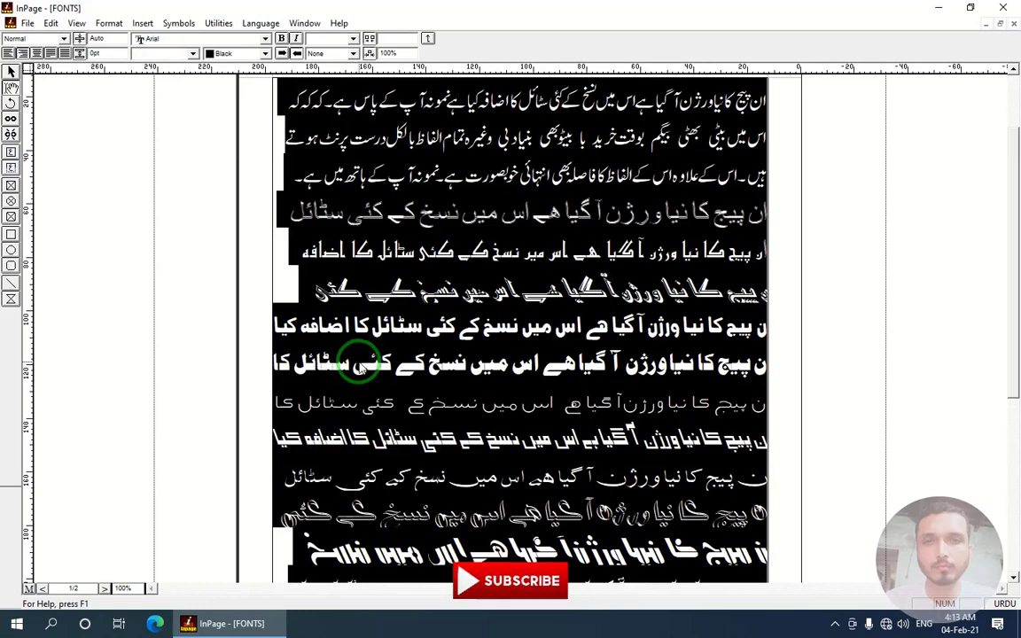
pyautogui.click(182, 53)
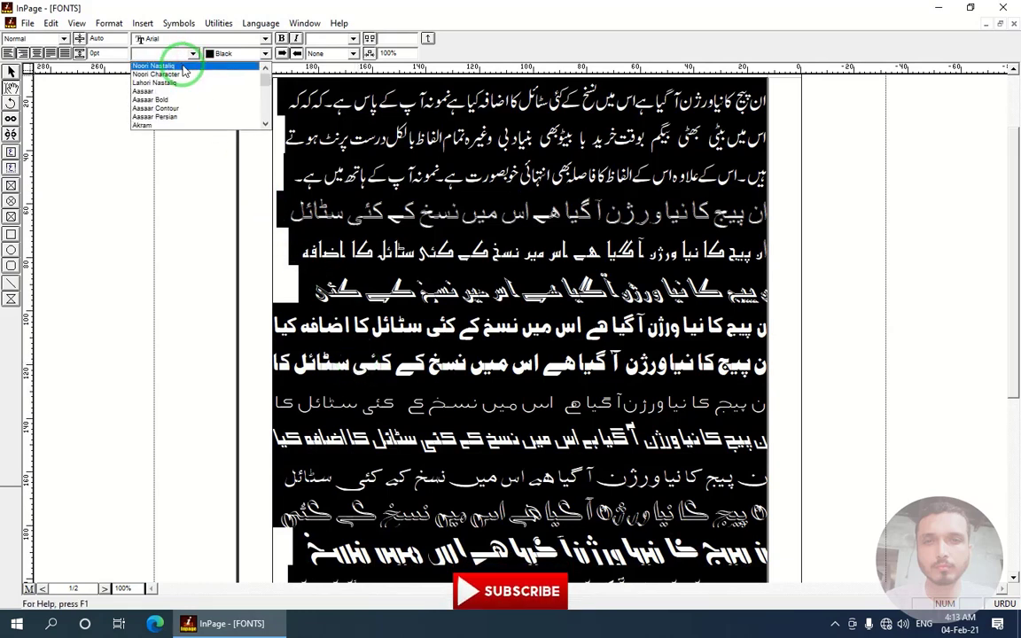
pyautogui.click(183, 68)
pyautogui.click(545, 284)
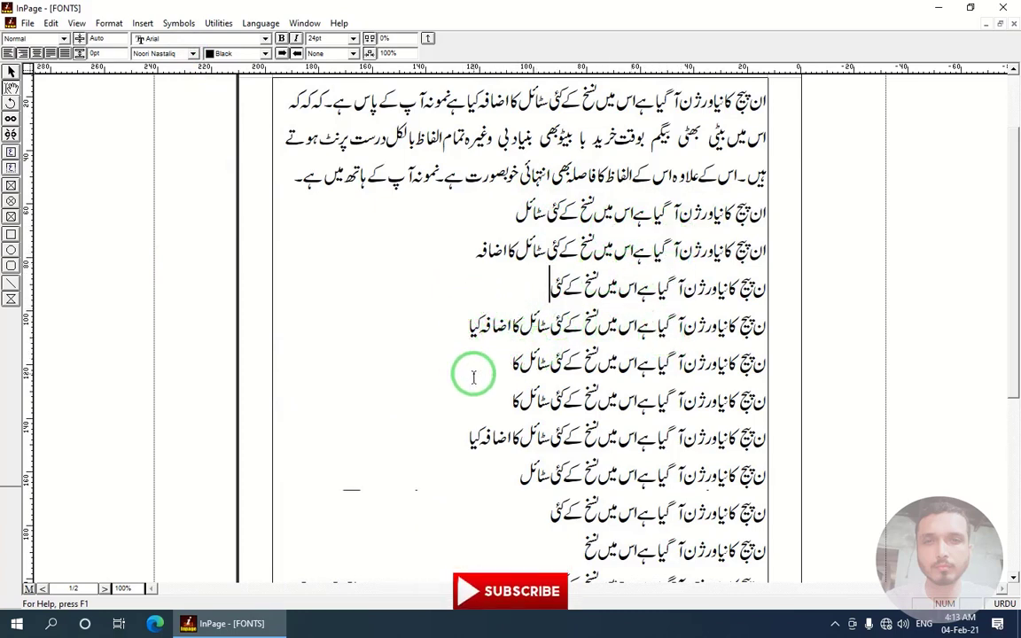
# - Set the paragraph spacing before to 1.5 inches for the entire document text
pyautogui.hotkey('ctrl', 'a')
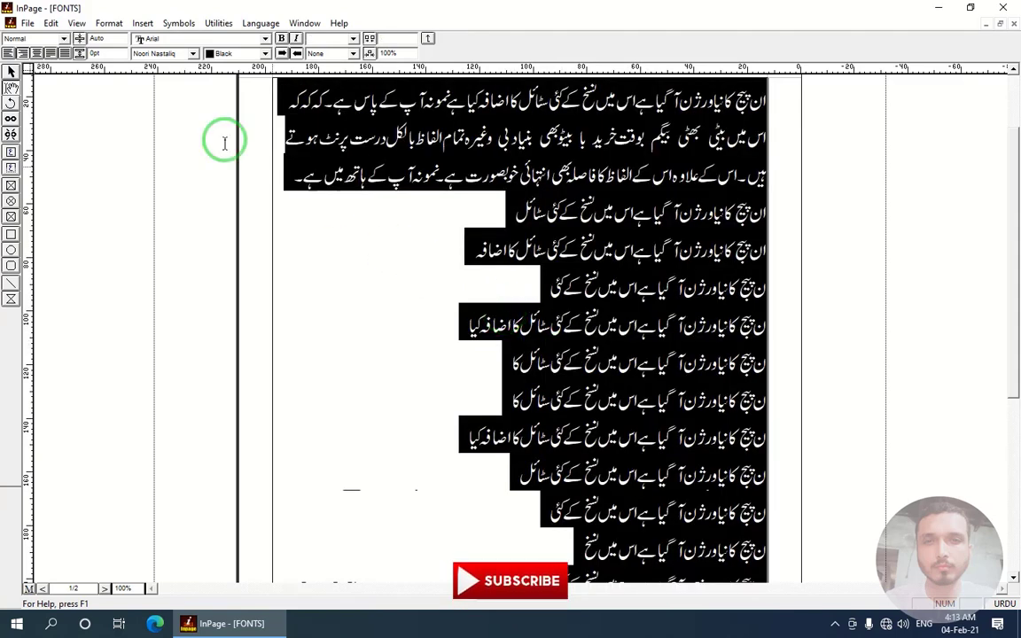
pyautogui.click(112, 24)
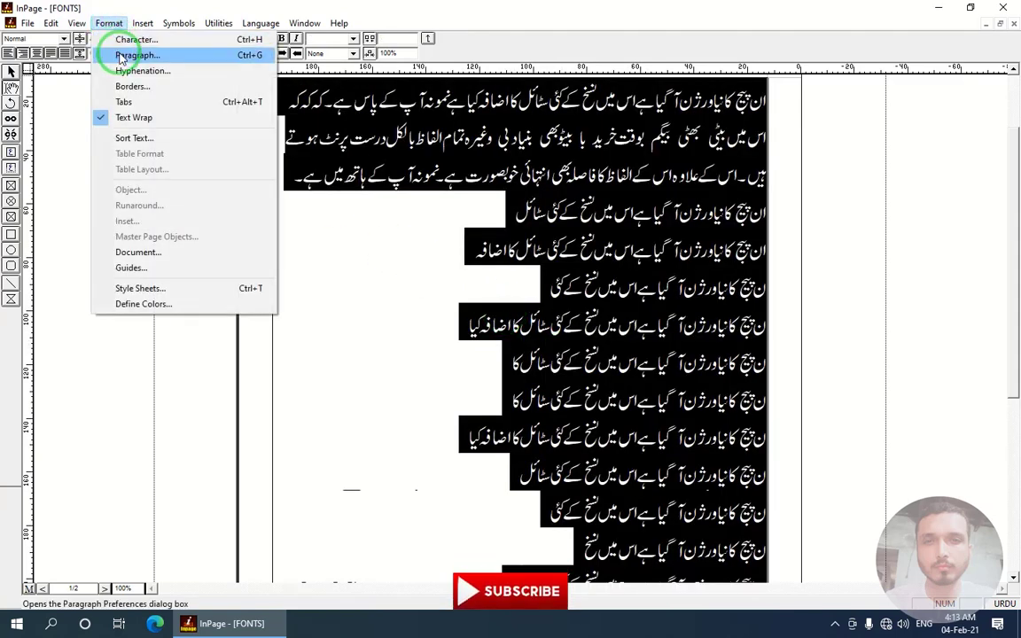
pyautogui.click(119, 55)
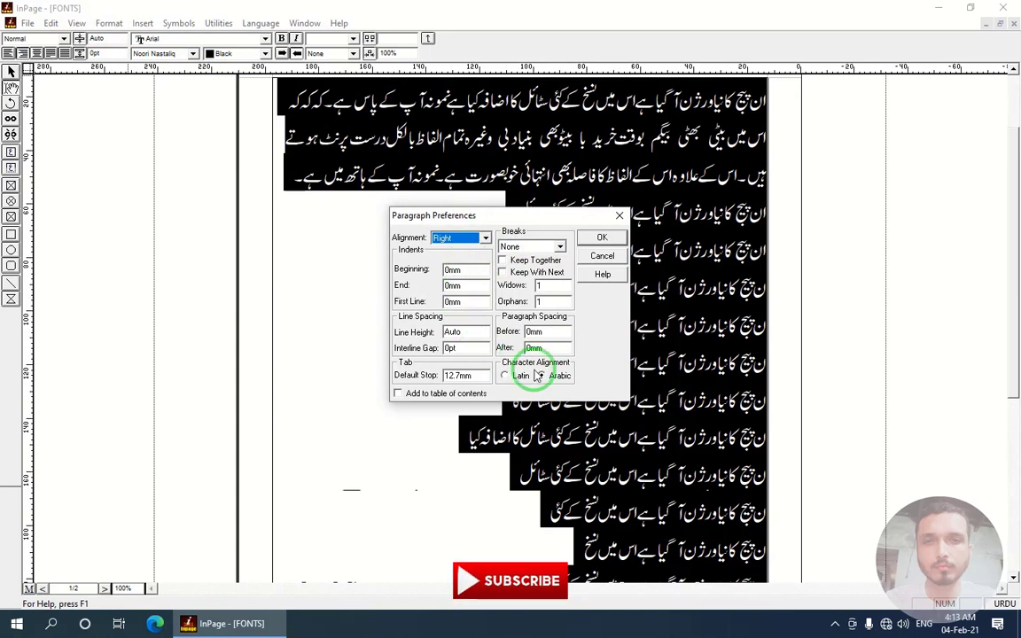
pyautogui.doubleClick(559, 332)
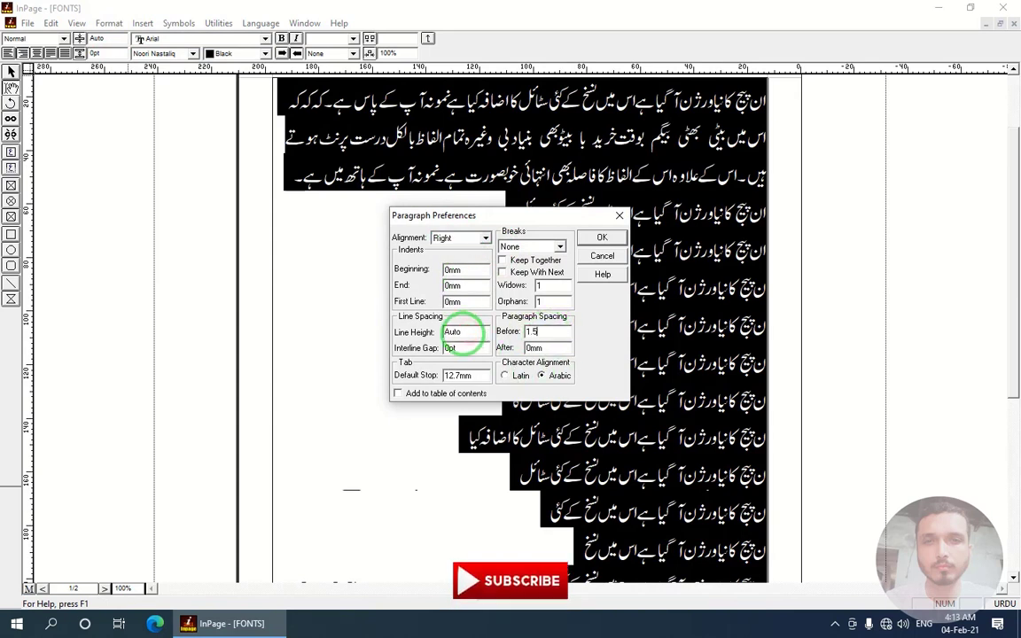
pyautogui.click(620, 240)
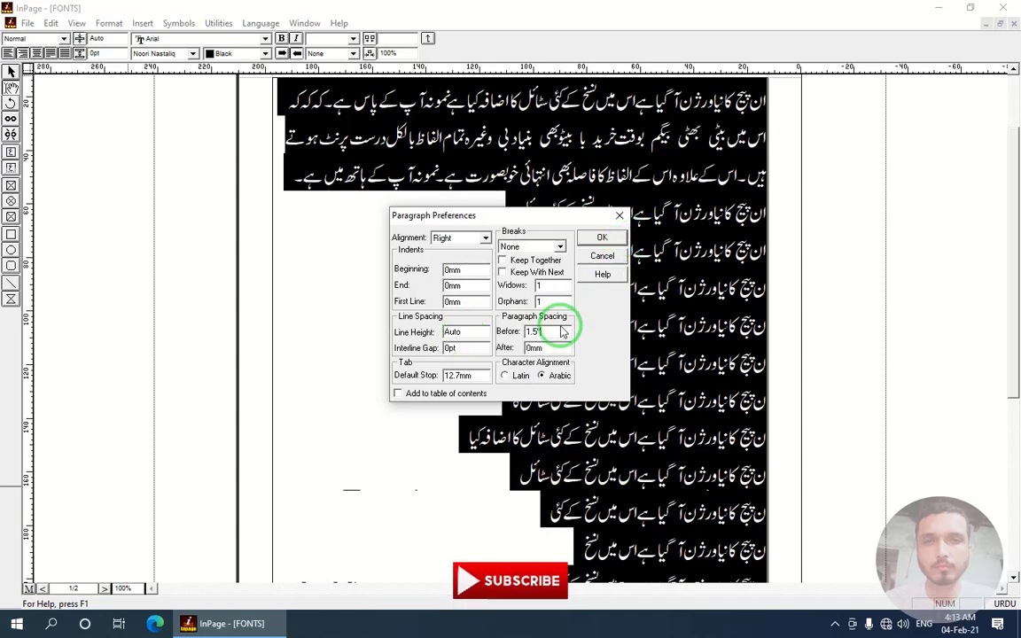
pyautogui.click(602, 239)
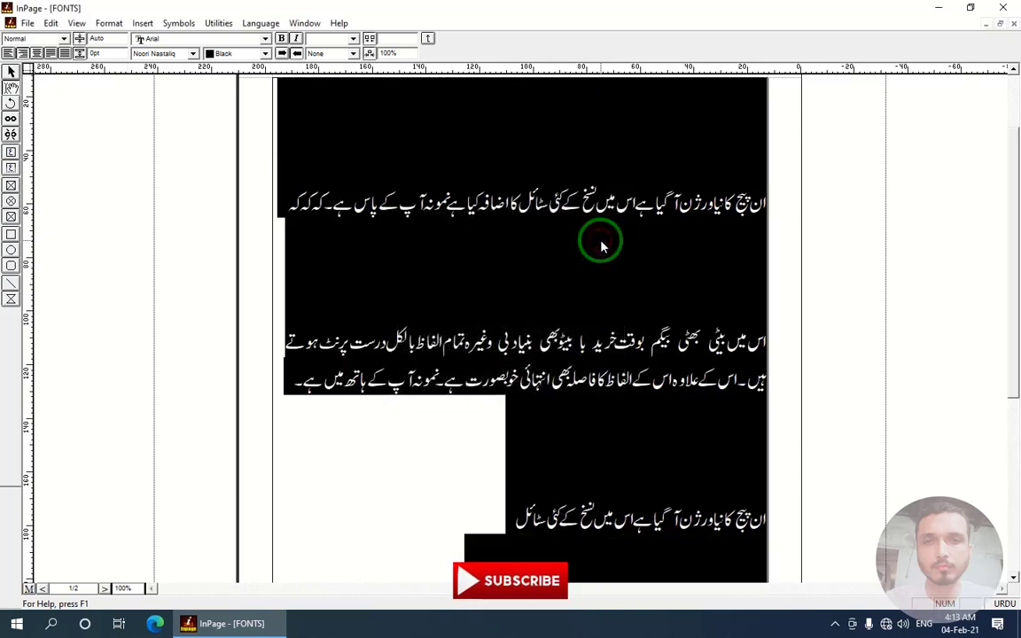
# - Show the document's invisible characters to reveal where each paragraph ends
pyautogui.click(624, 172)
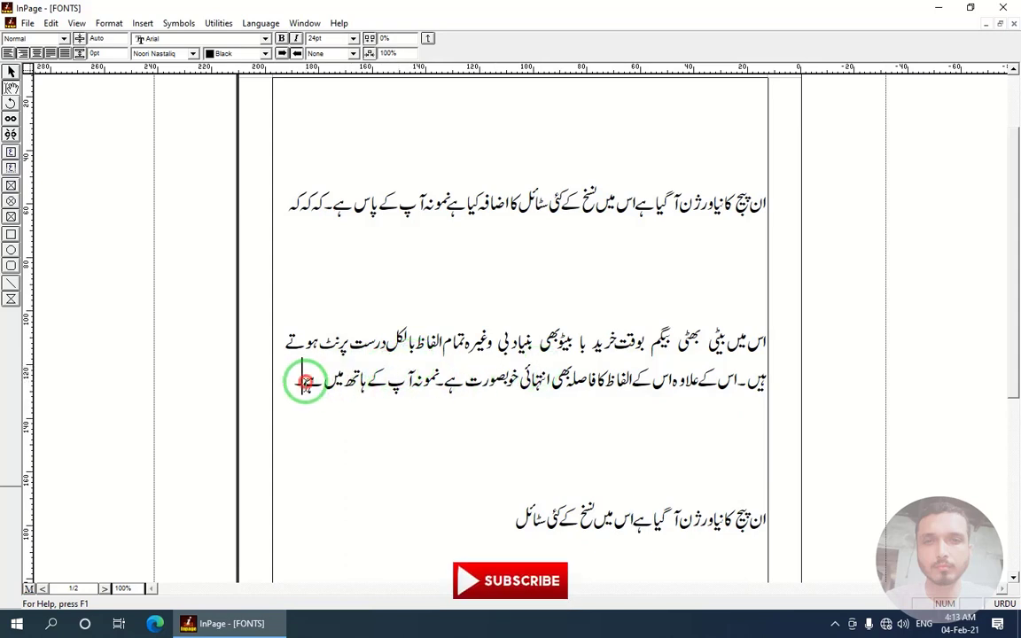
pyautogui.click(110, 24)
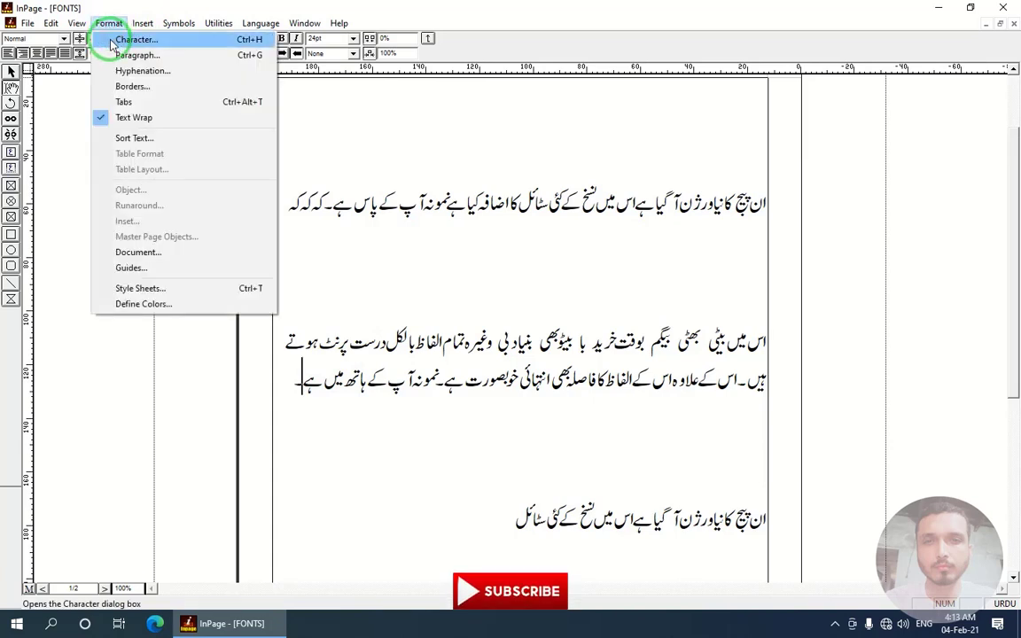
pyautogui.moveTo(79, 28)
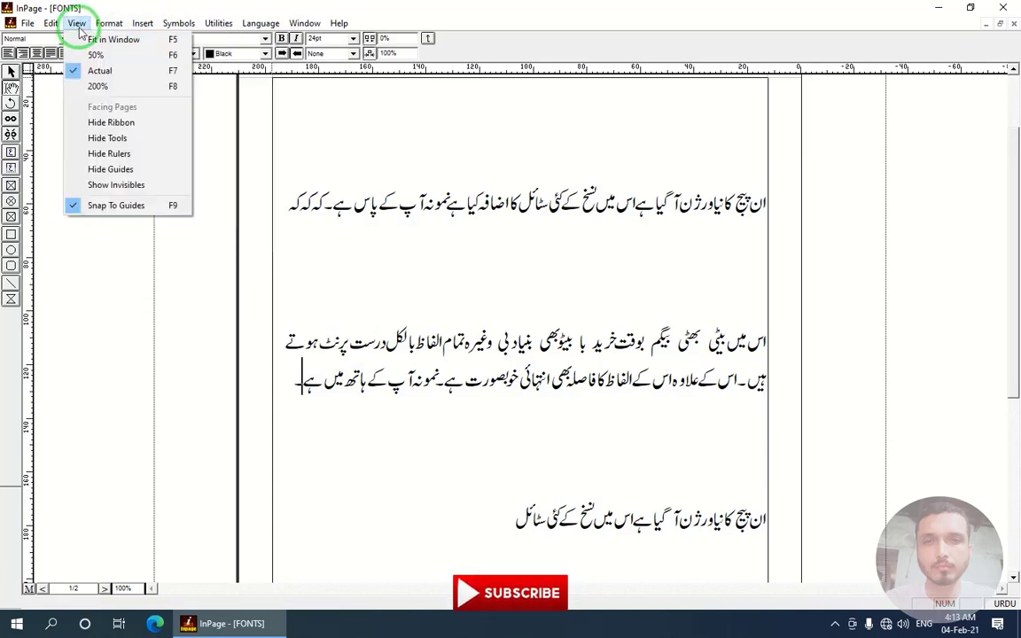
pyautogui.click(87, 188)
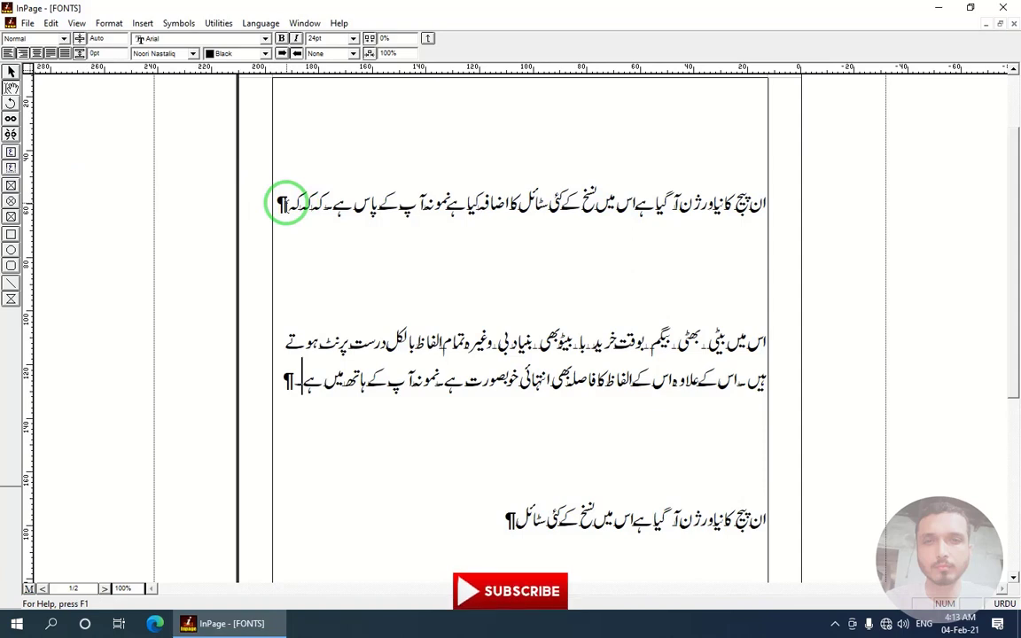
pyautogui.write('۔')
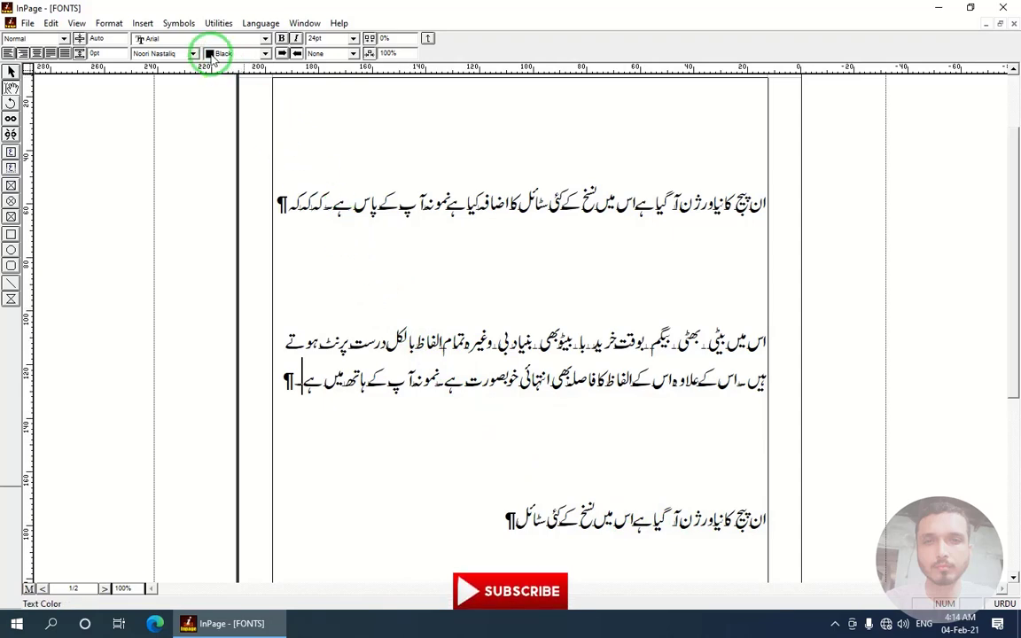
# - Undo the paragraph spacing change and hide the invisible characters
pyautogui.hotkey('ctrl', 'a')
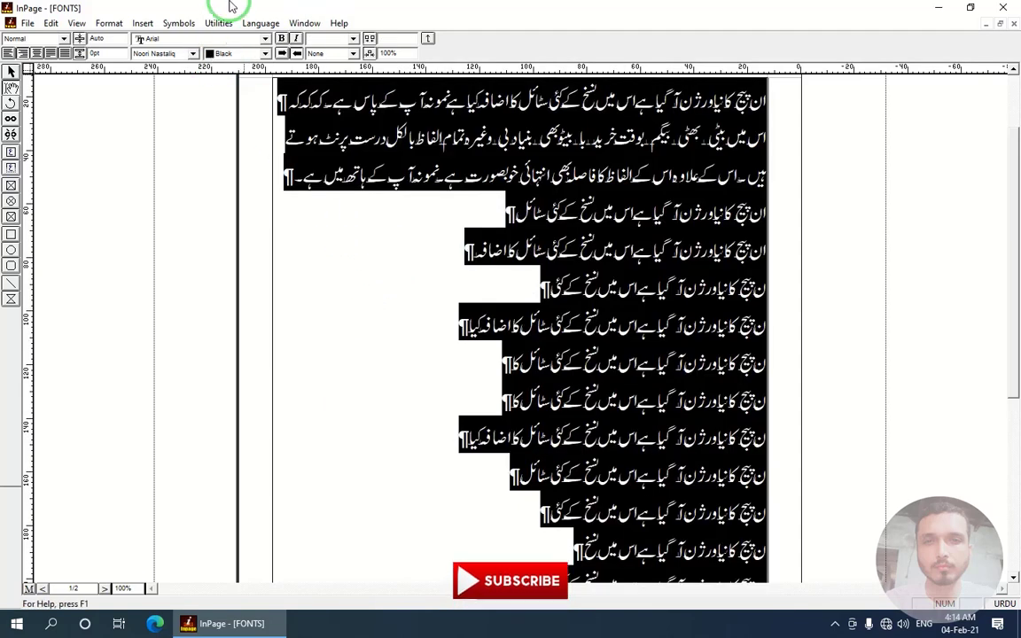
pyautogui.click(77, 24)
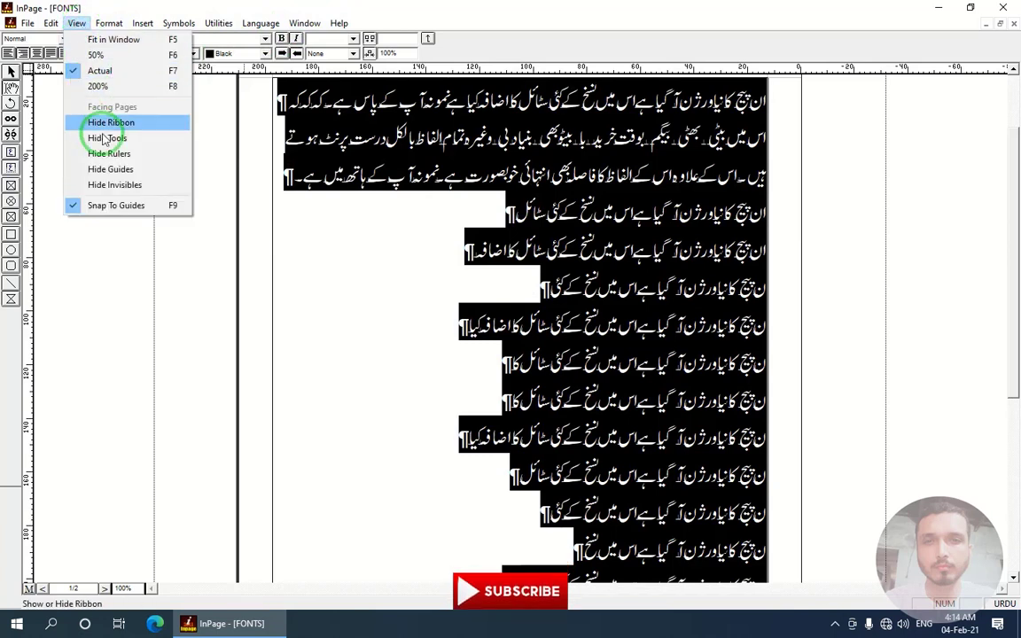
pyautogui.click(100, 187)
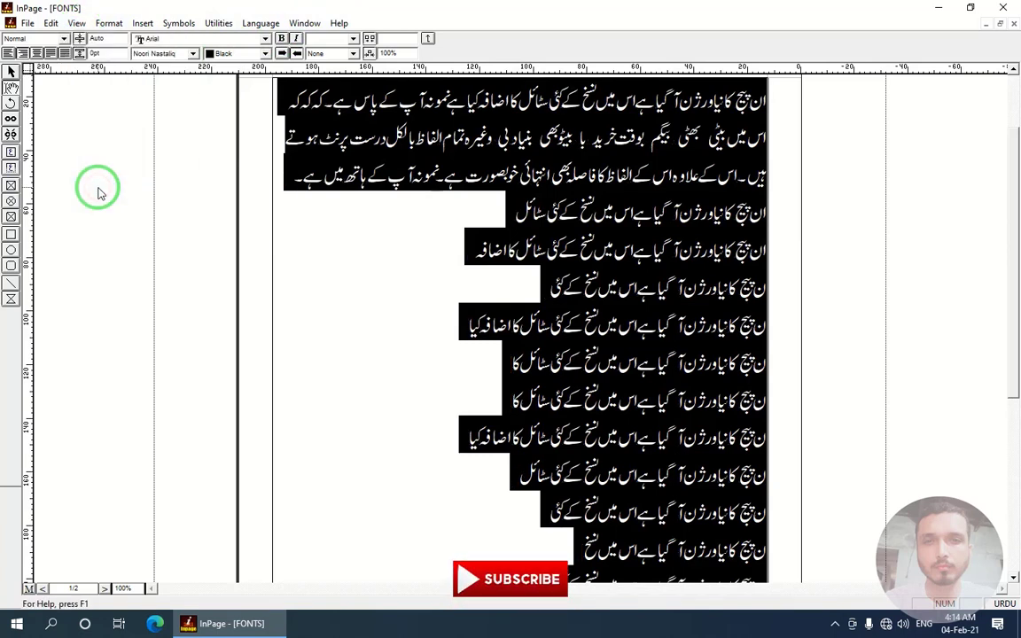
# - Examine the paragraph spacing and character alignment options for the selected text, leaving them unchanged
pyautogui.click(112, 24)
pyautogui.click(106, 55)
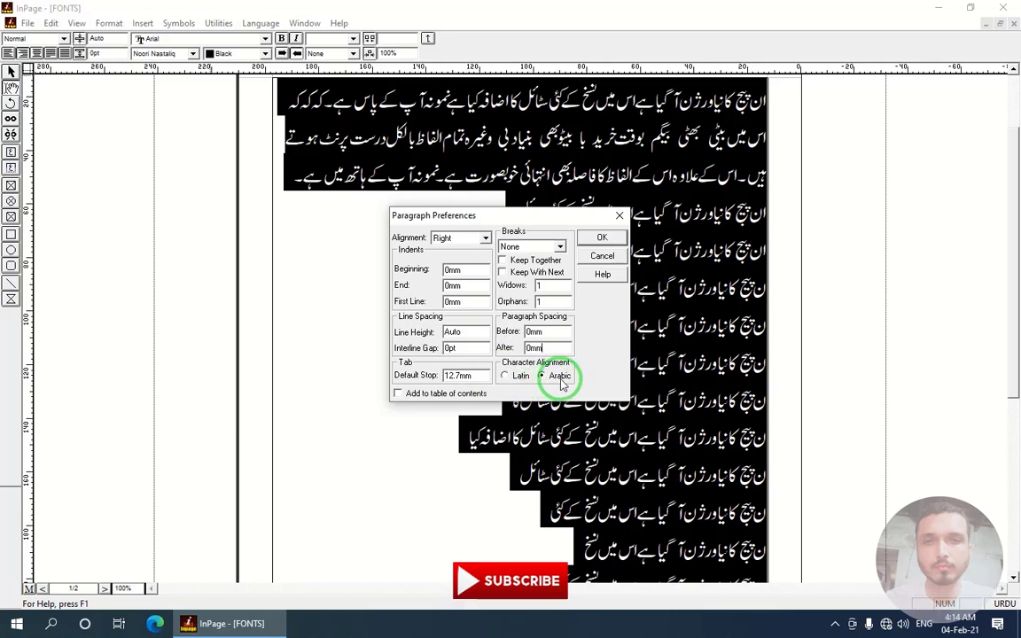
pyautogui.click(602, 255)
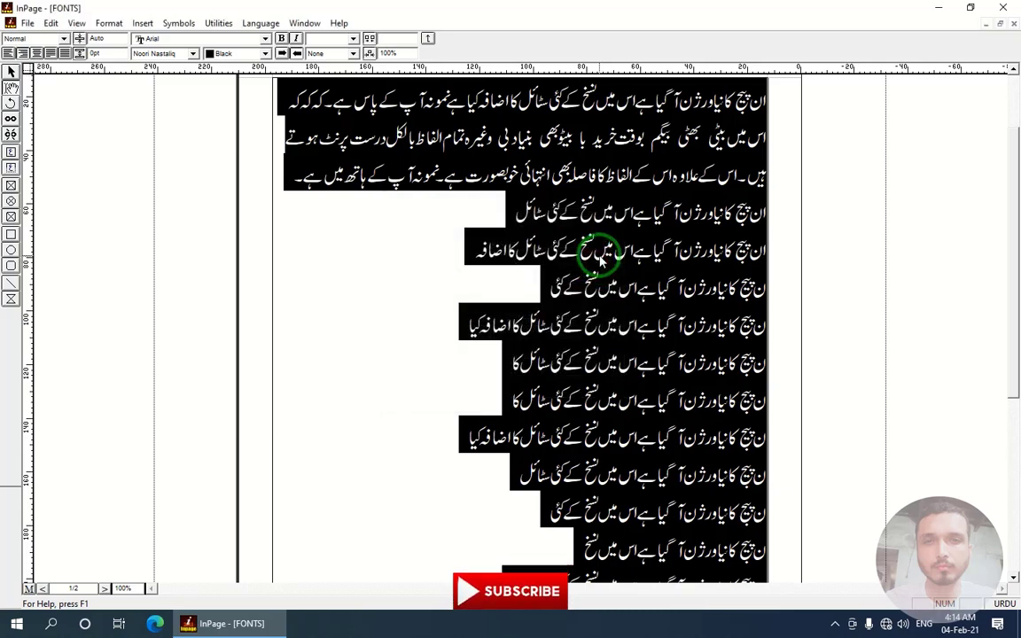
# - Insert a new English line above the fourth line of text with "be skilled cannel", adding "please subscribe" in front of it
pyautogui.click(701, 138)
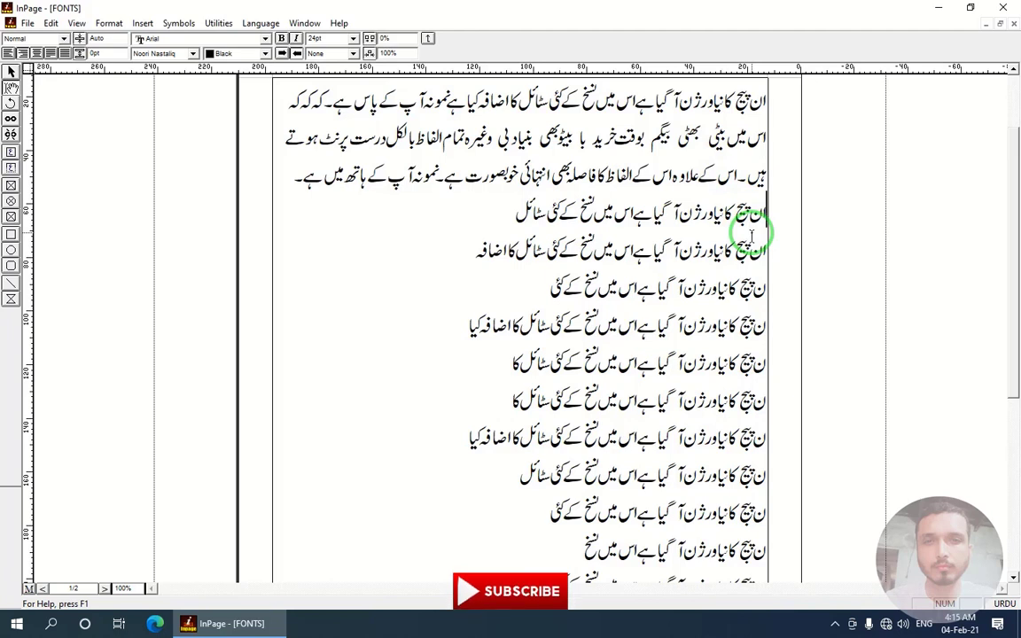
pyautogui.press('Return')
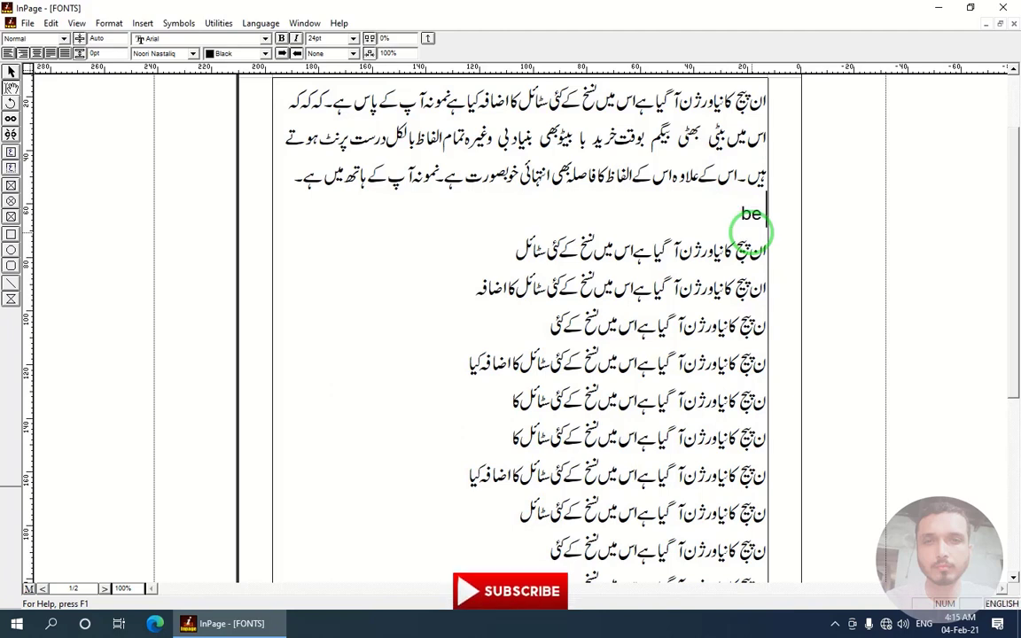
pyautogui.write('be skilled')
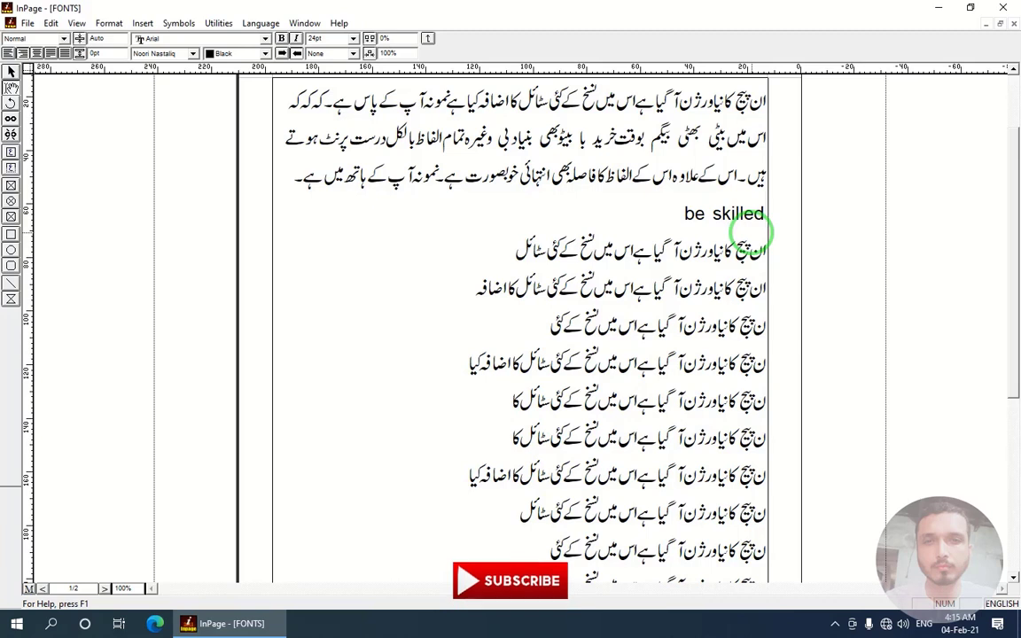
pyautogui.write(' cannel')
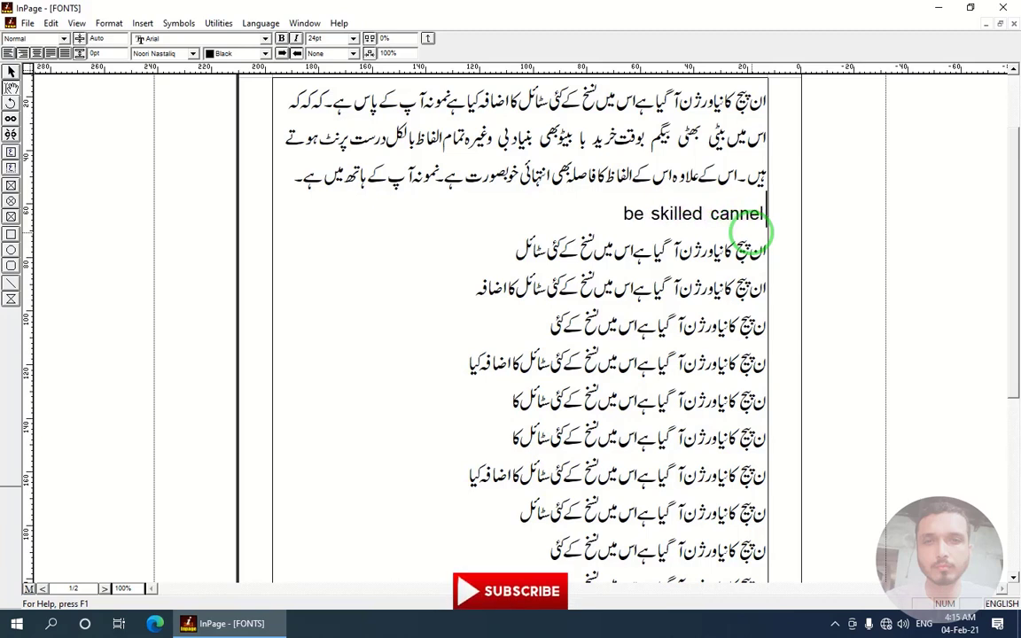
pyautogui.write('please su')
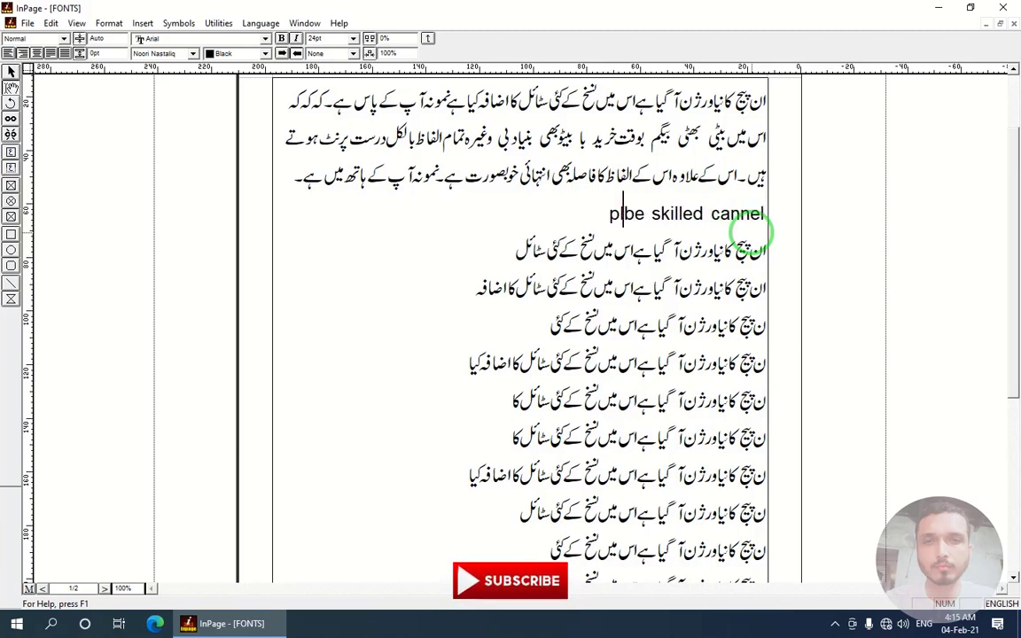
pyautogui.write('bscribe')
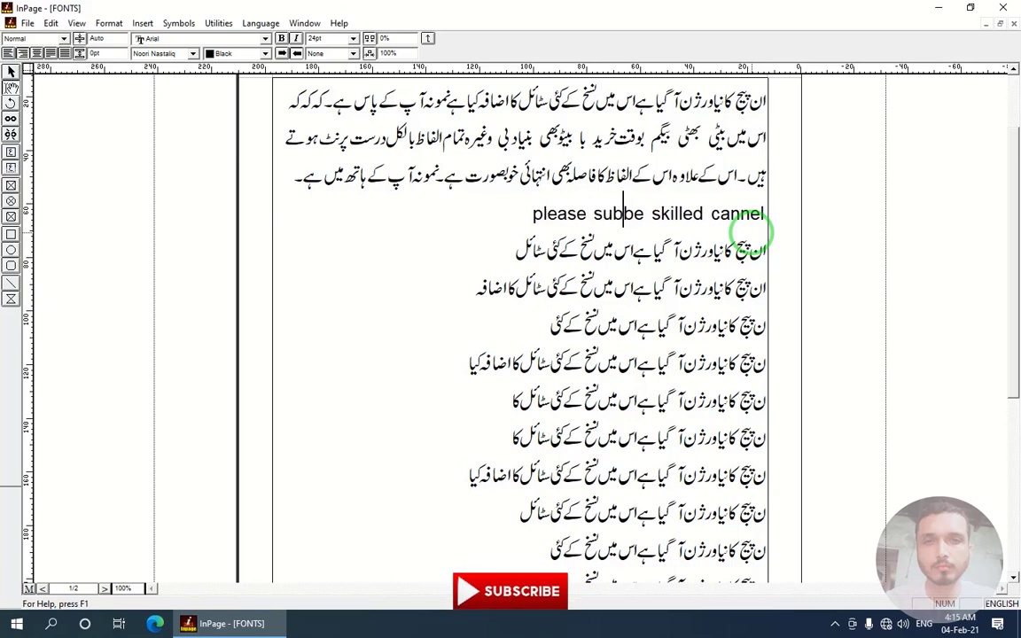